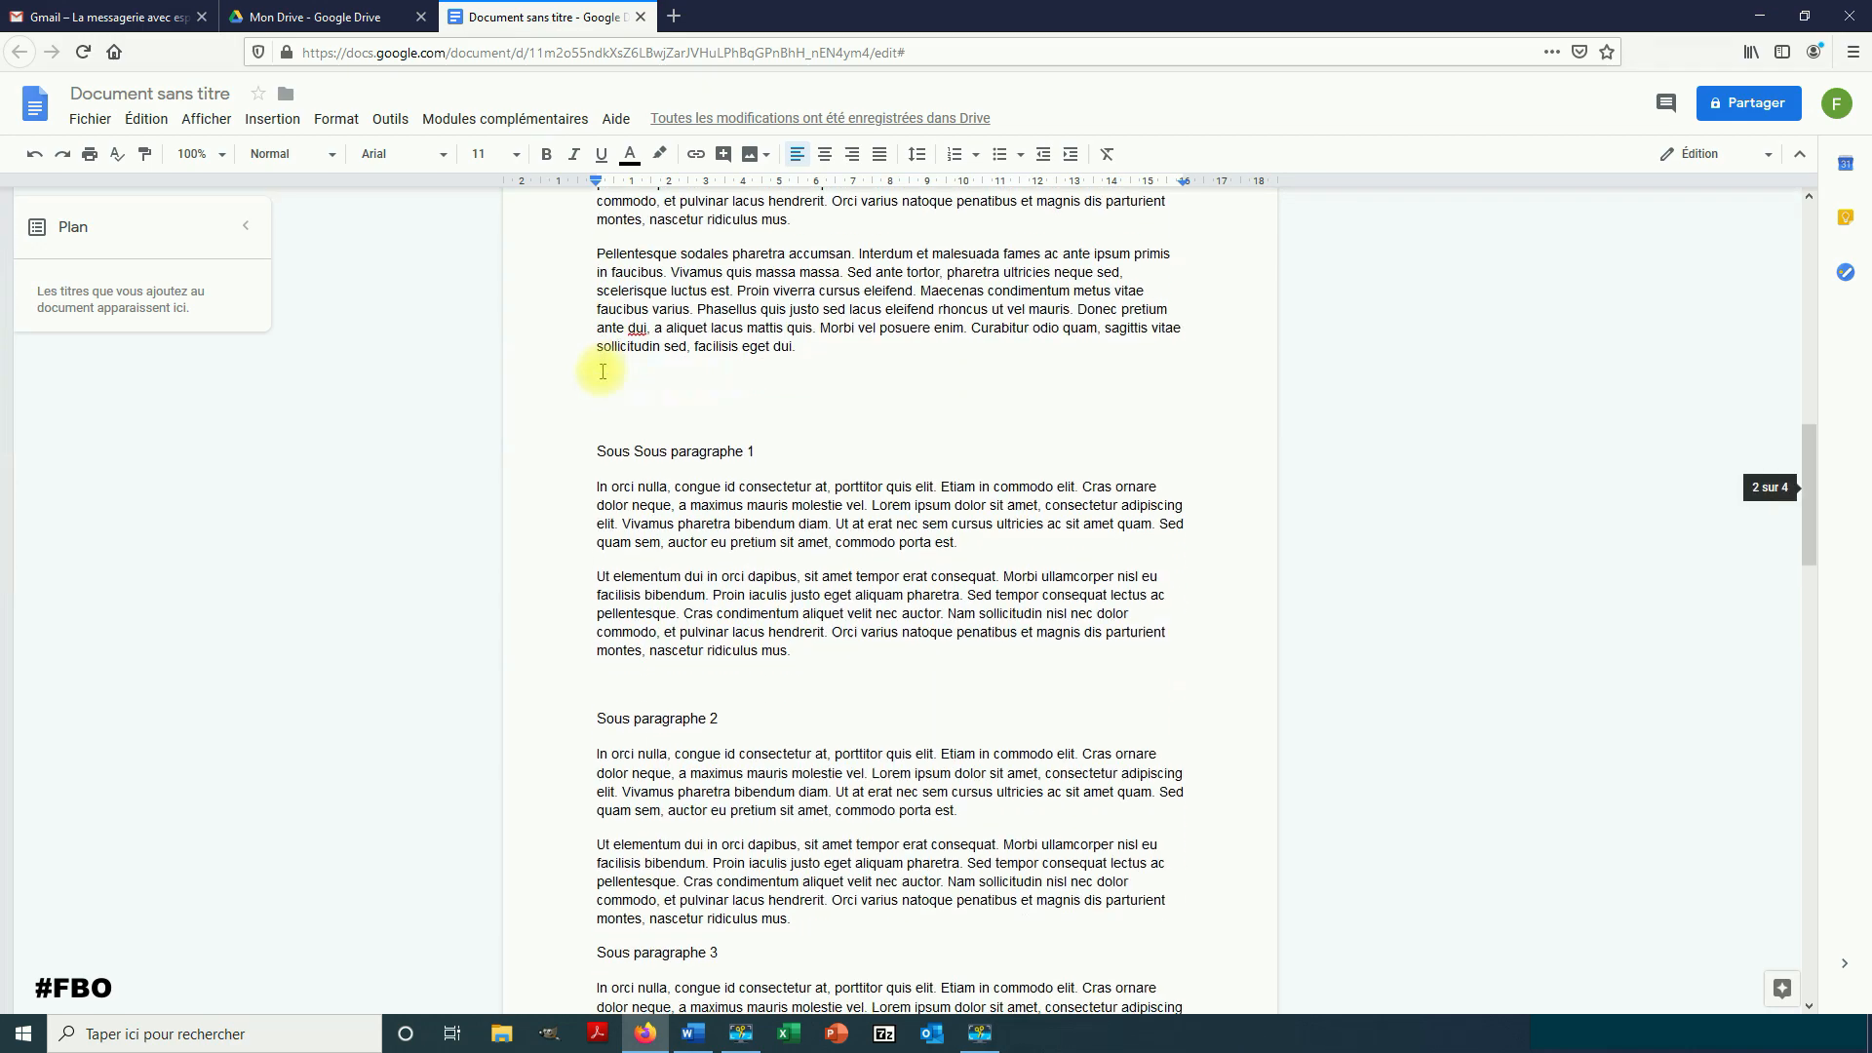
- Examine the paragraph and sub-paragraph titles throughout the document to identify the heading hierarchy
scroll(602, 372, "up", 15)
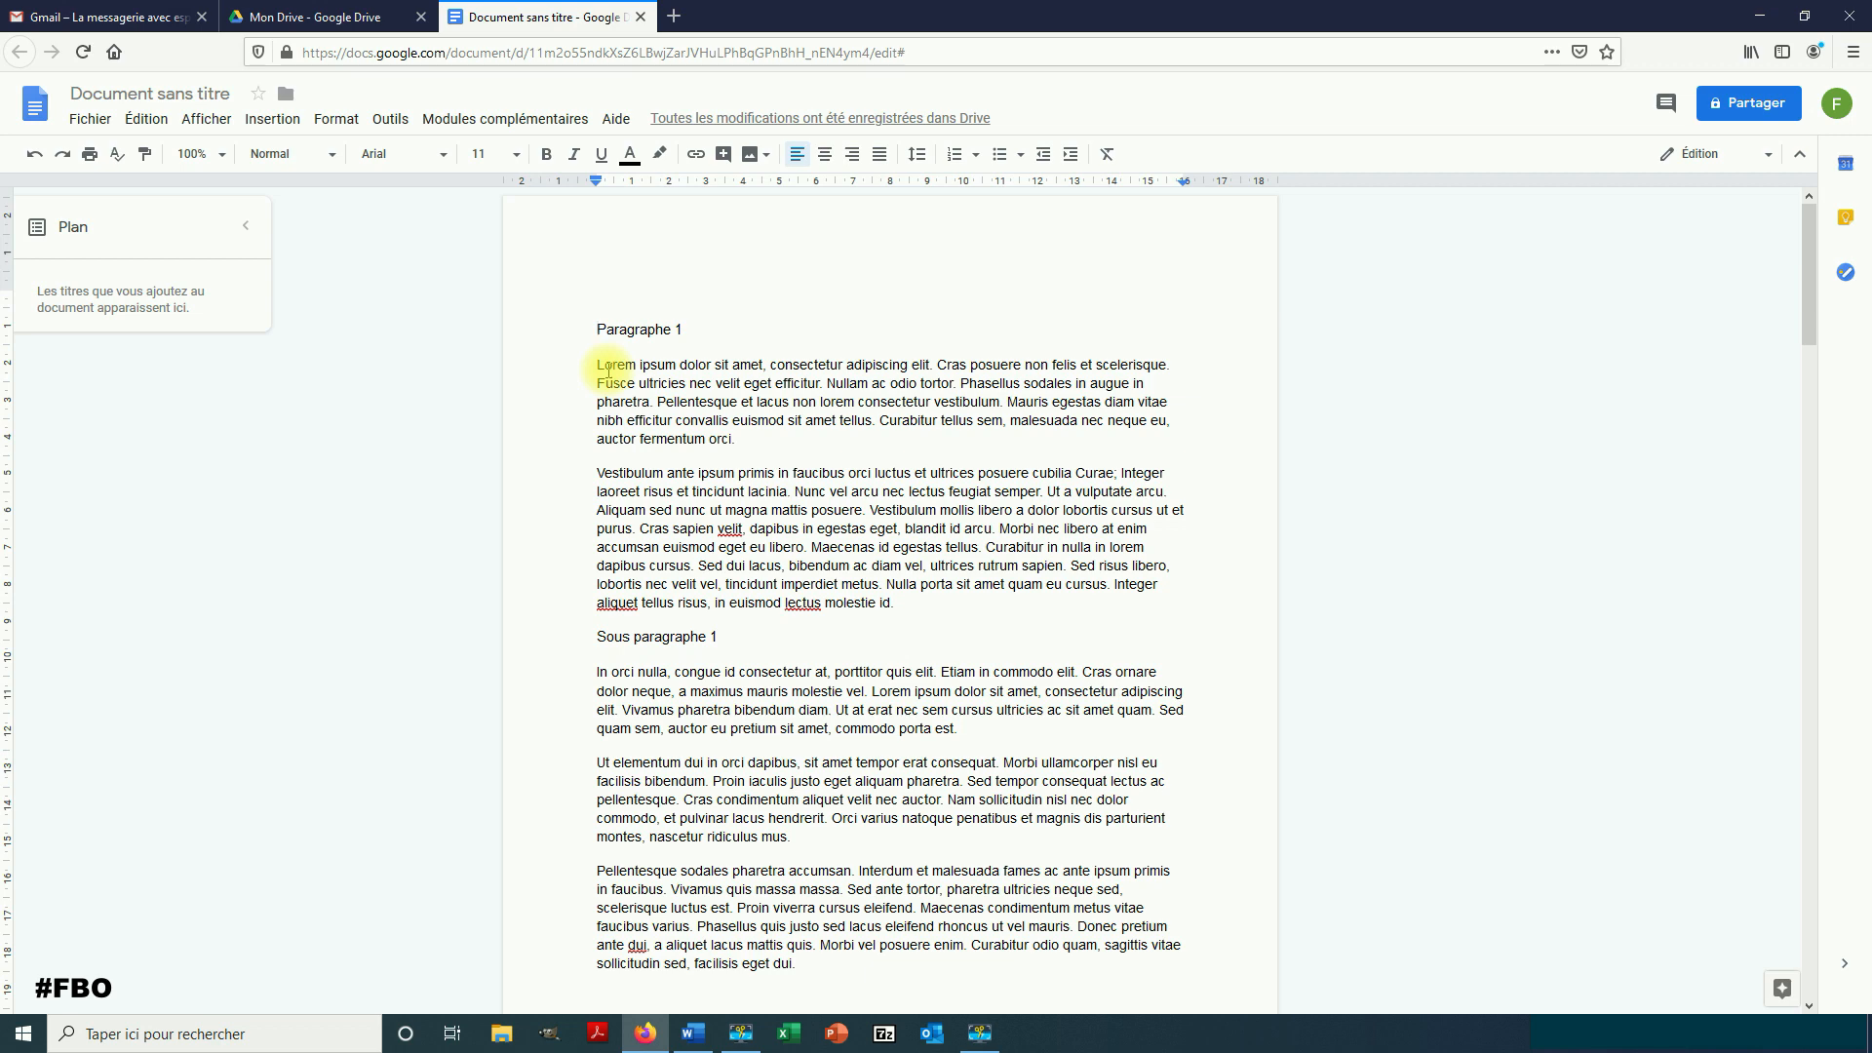
triple_click(653, 337)
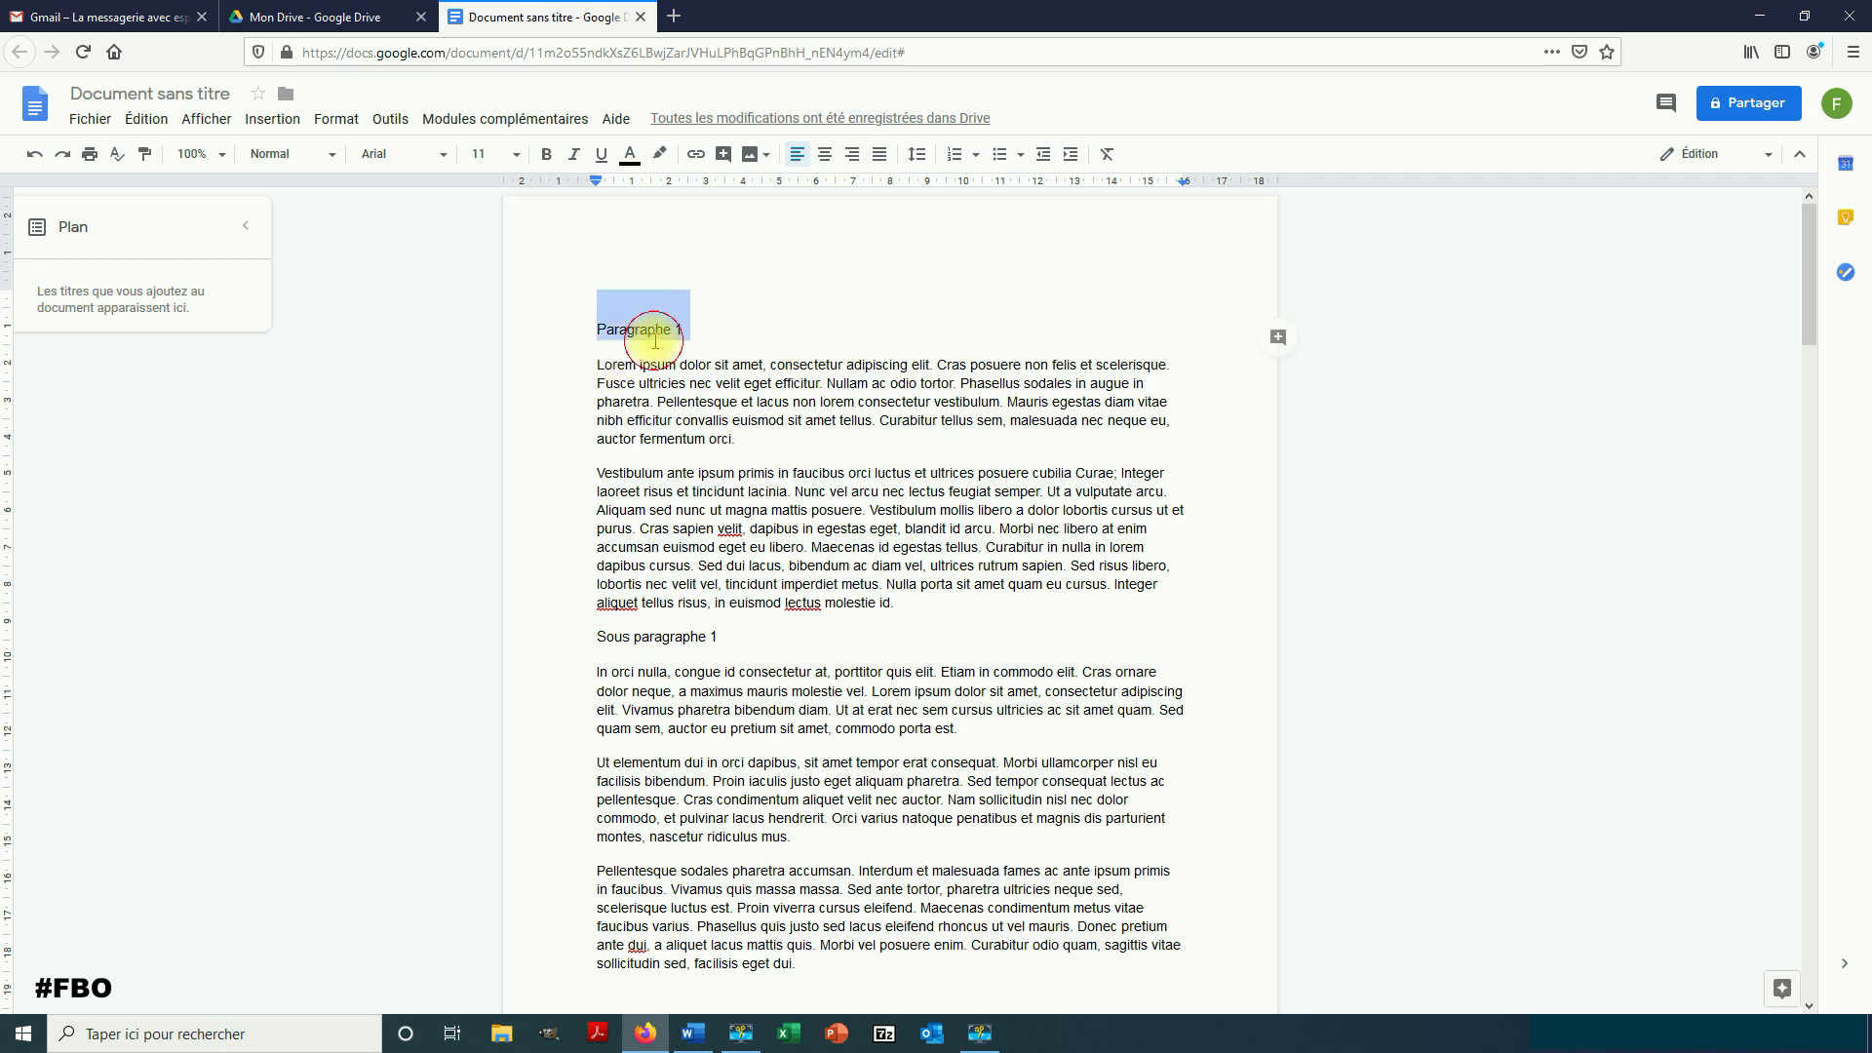
scroll(656, 342, "down", 2)
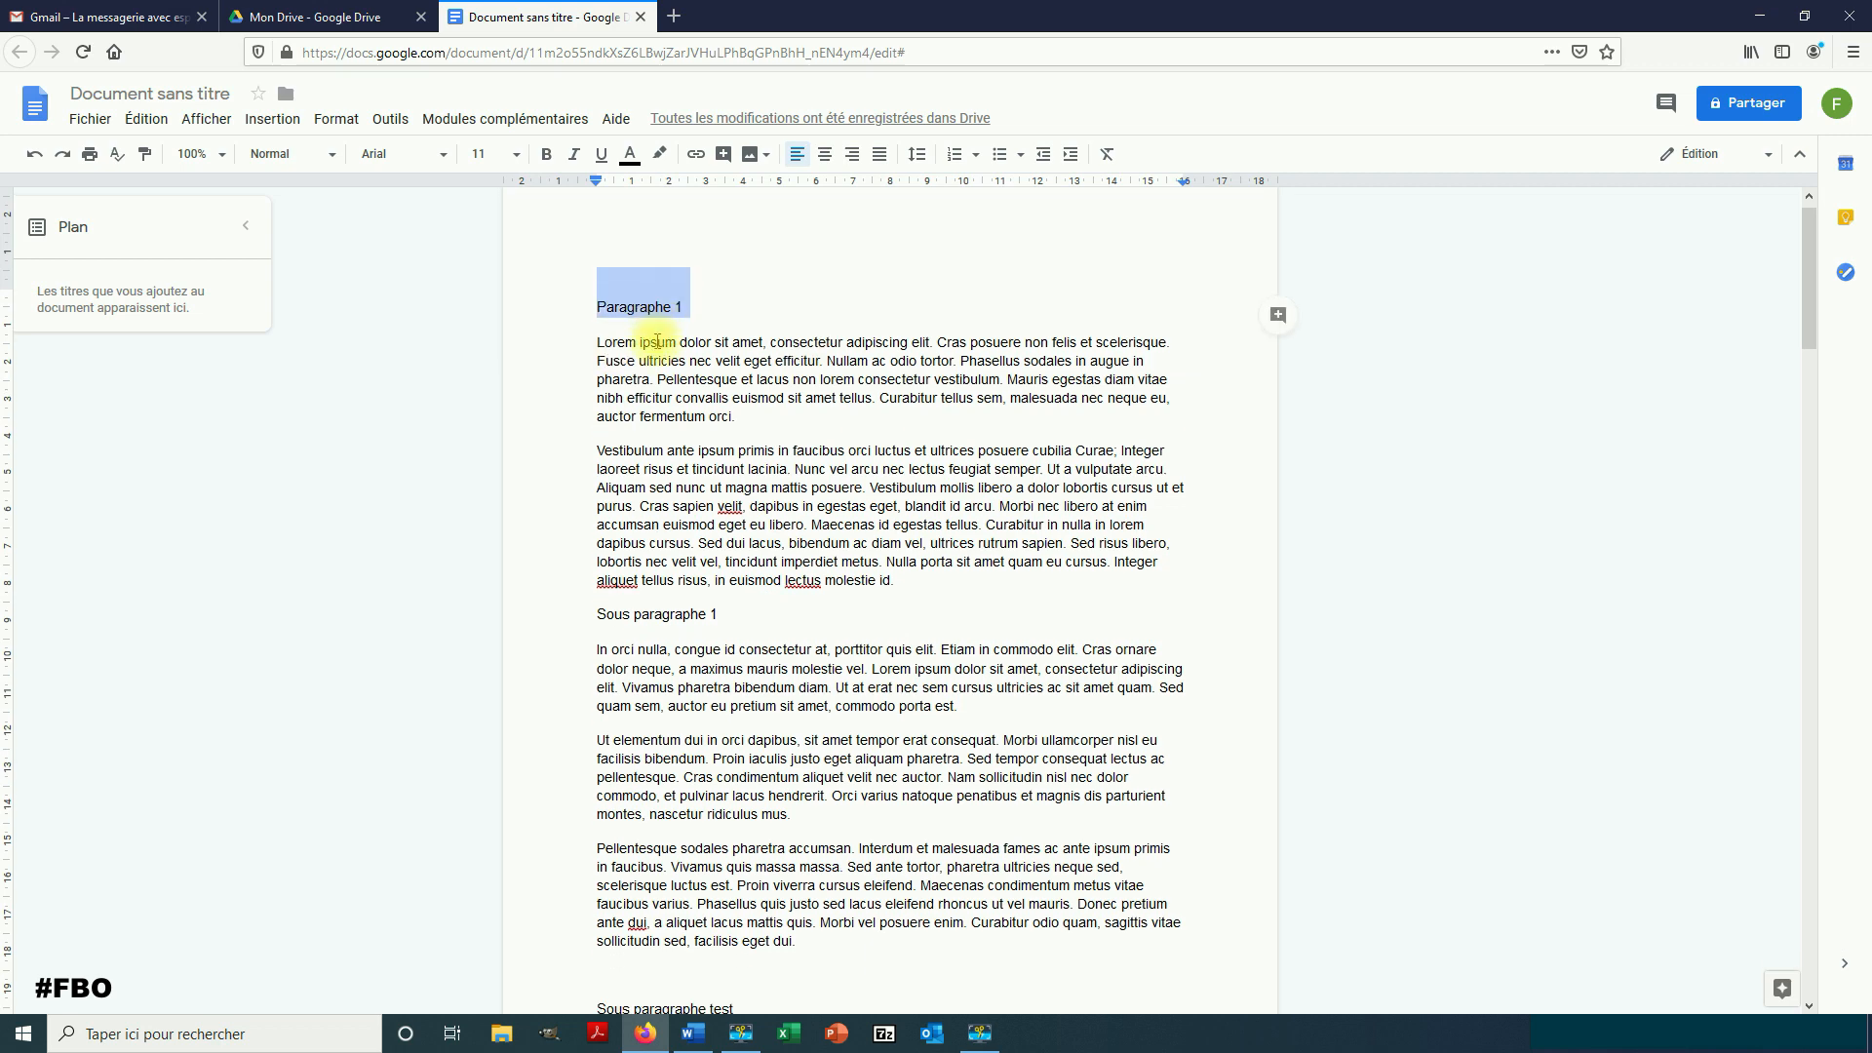
left_click(631, 242)
left_click_drag(606, 242, 763, 250)
left_click(762, 249)
left_click_drag(605, 533, 708, 542)
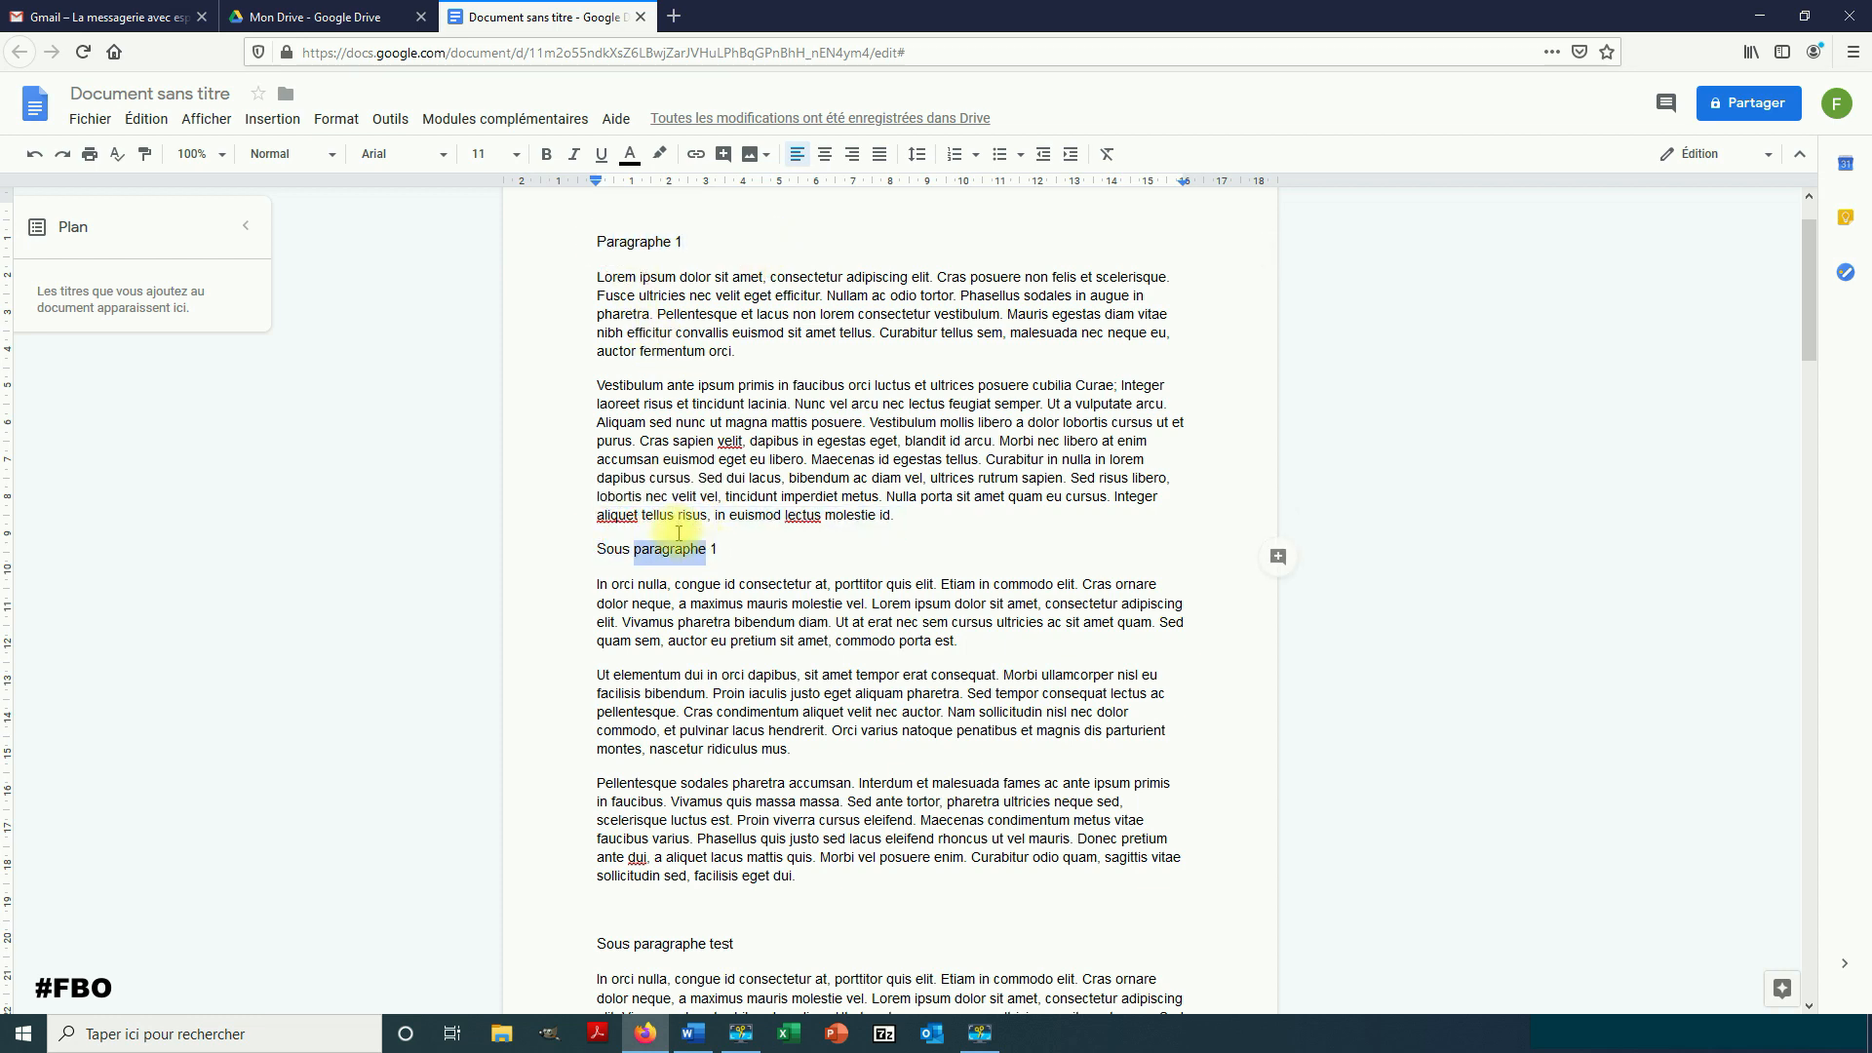
scroll(673, 532, "down", 15)
left_click_drag(615, 791, 692, 786)
scroll(694, 781, "up", 12)
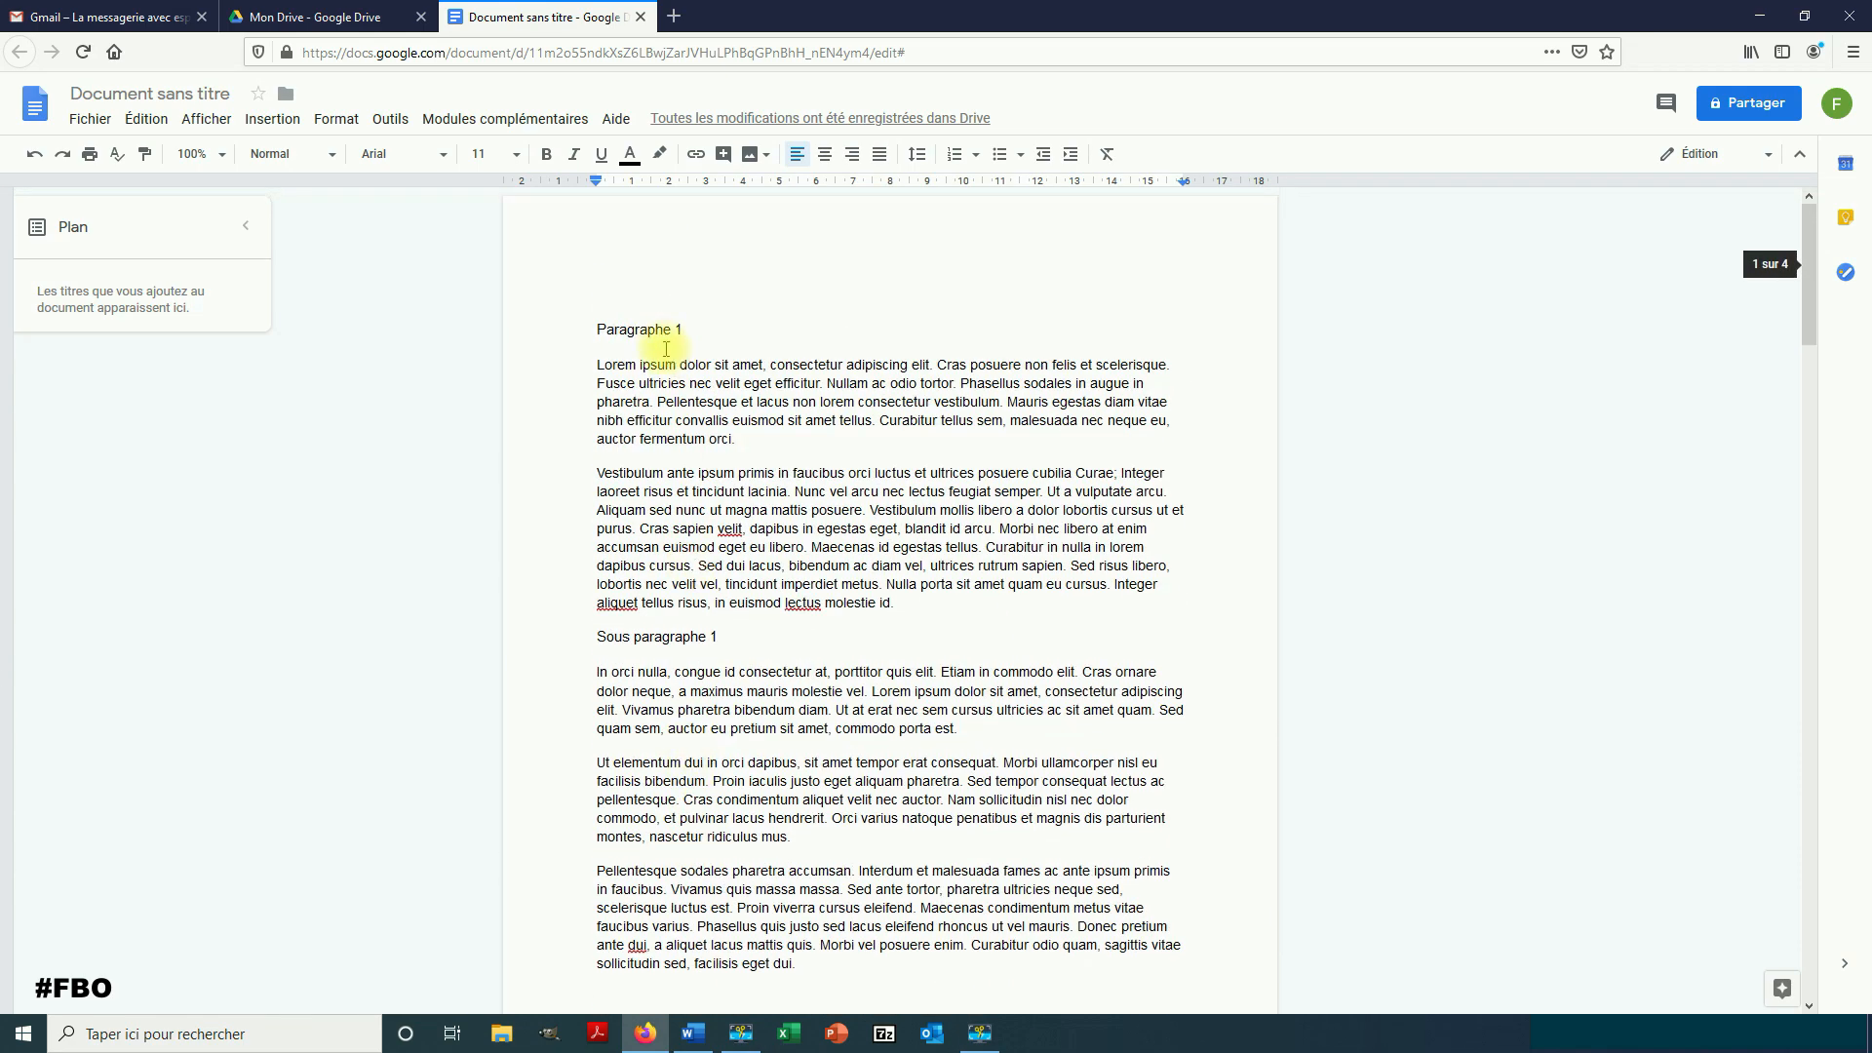
- Apply the Titre 1 style to the "Paragraphe 1" line at the start of the document
left_click_drag(687, 330, 596, 329)
left_click(332, 154)
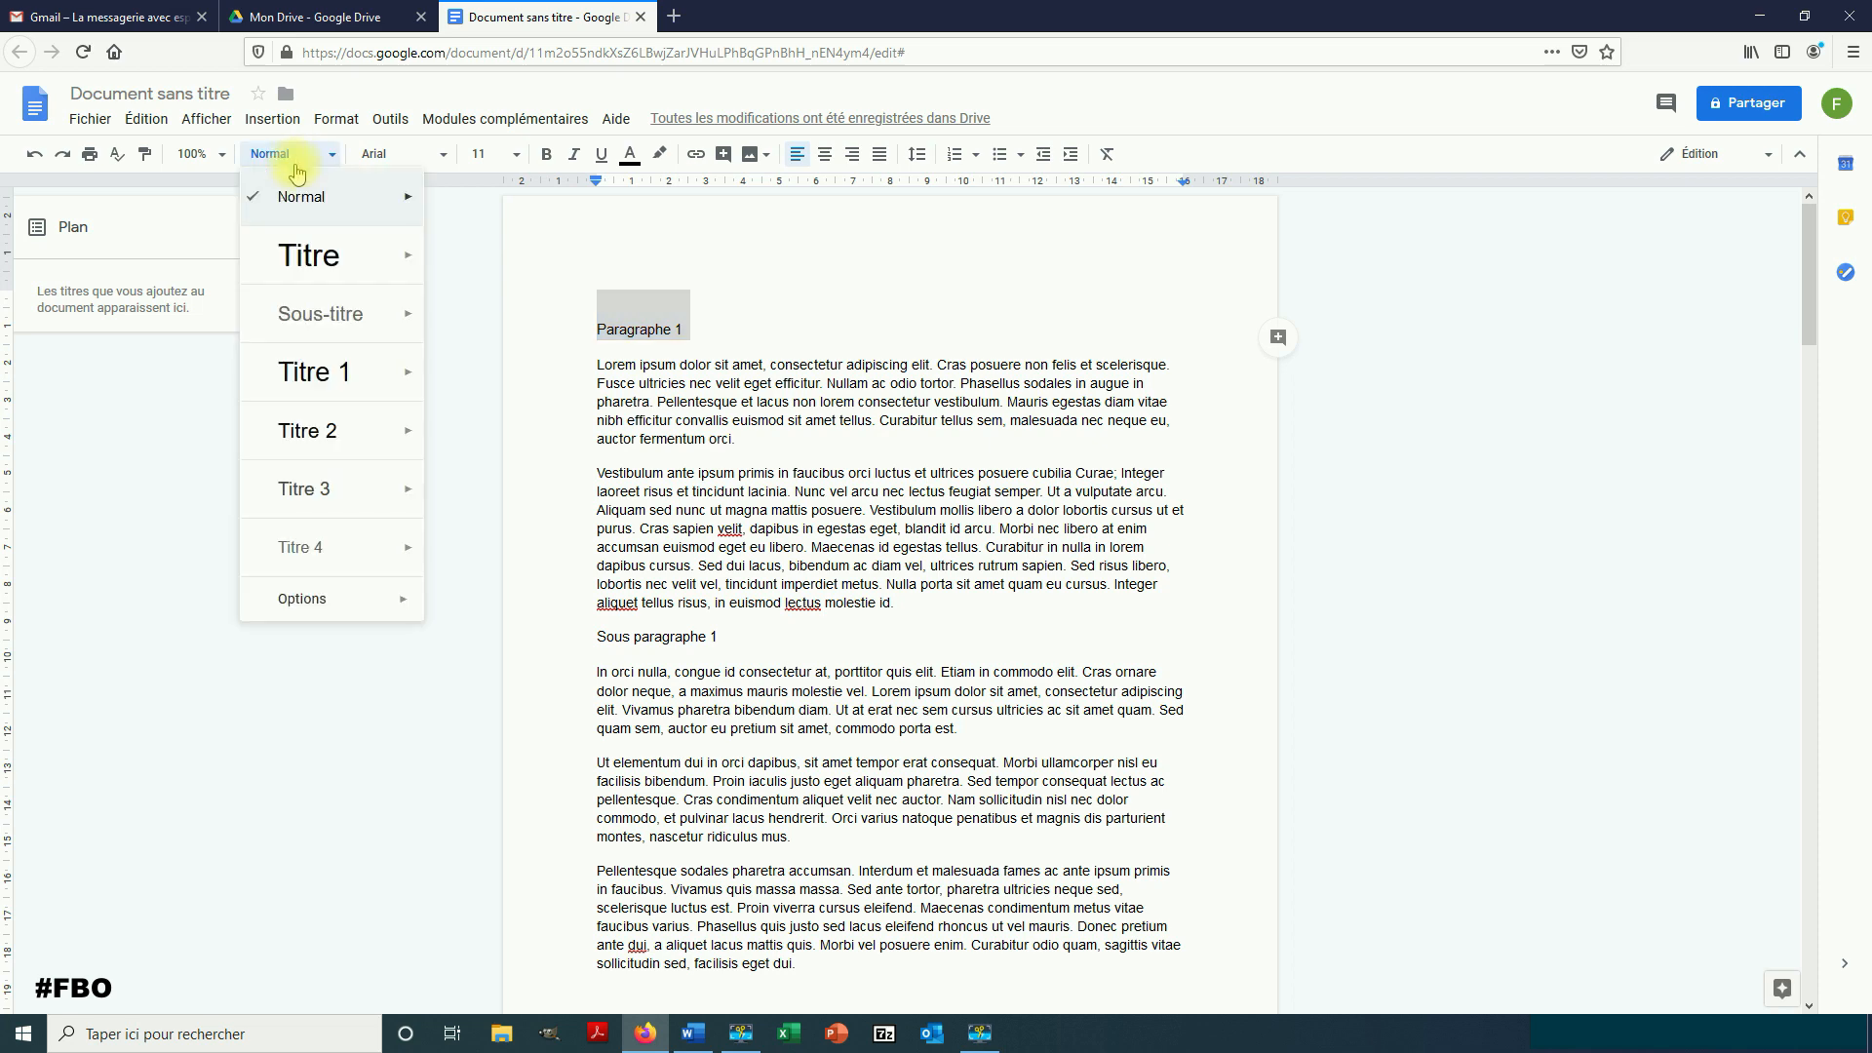
left_click(330, 374)
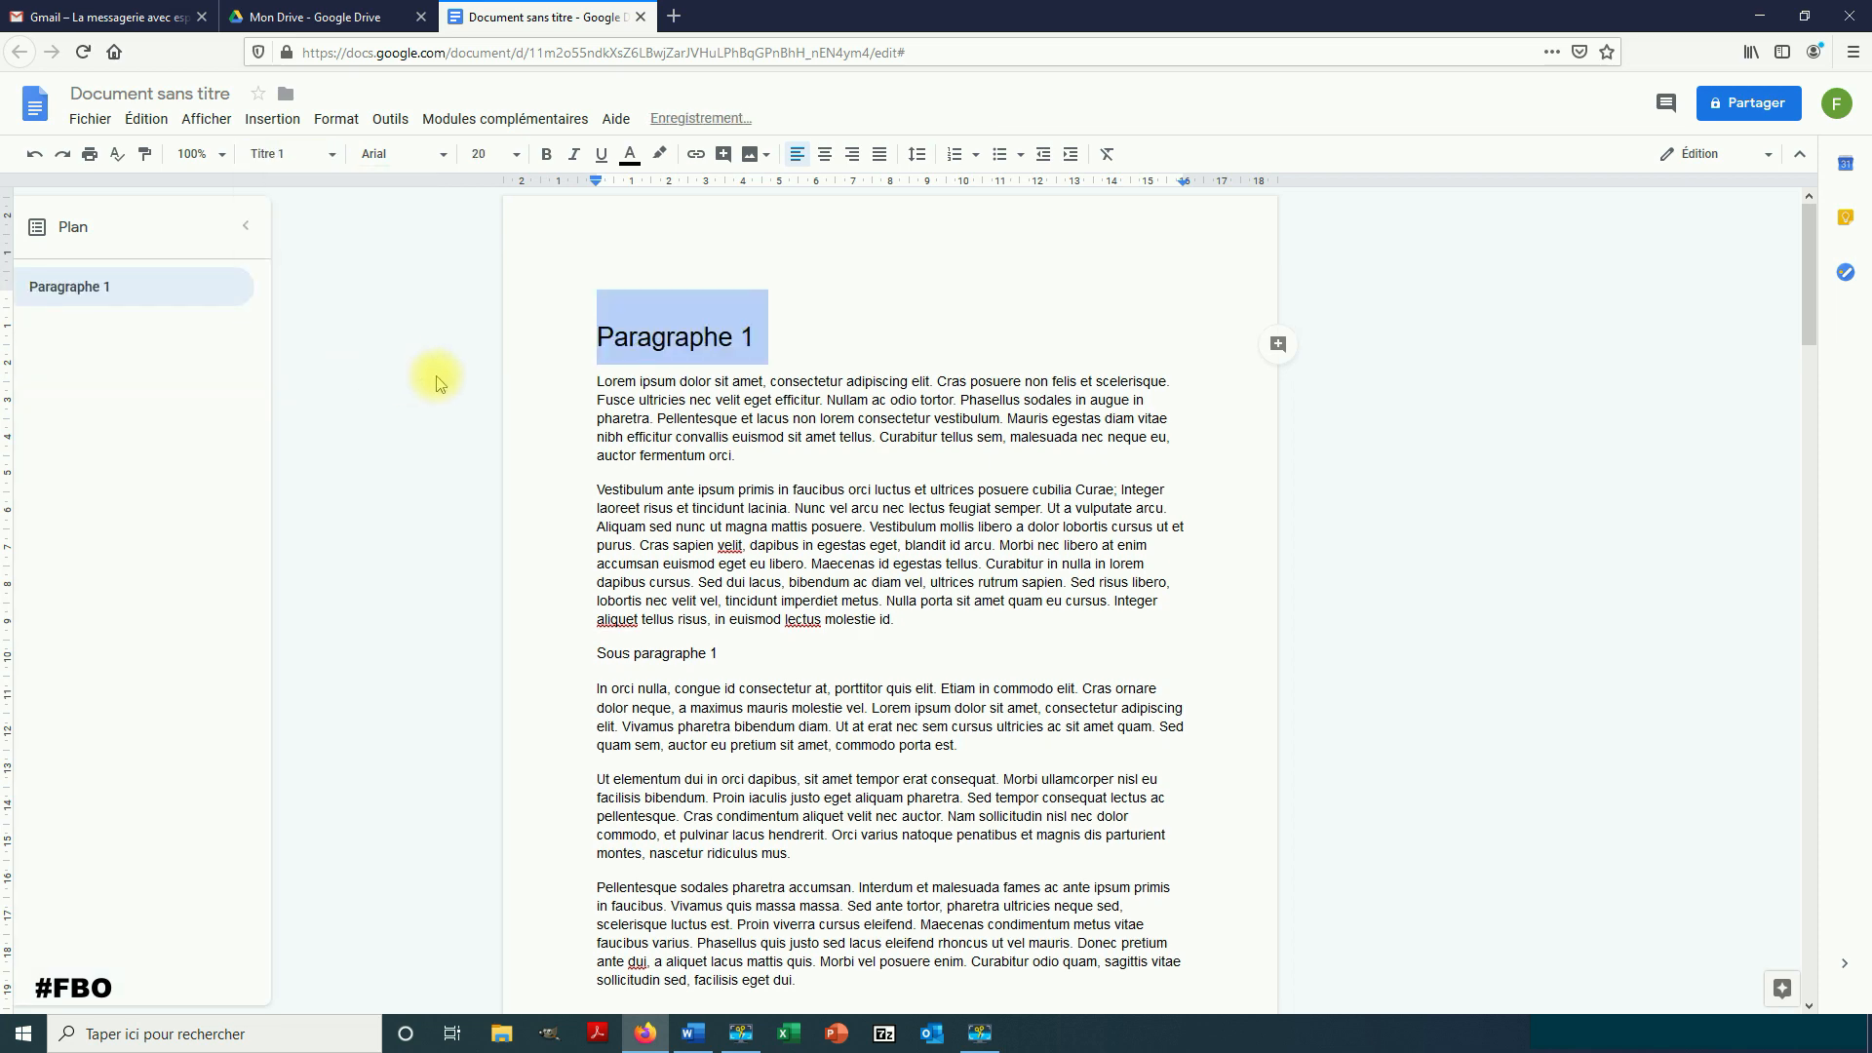
- Apply the Titre 2 style to the "Sous paragraphe 1" and "Sous paragraphe test" lines under Paragraphe 1
scroll(634, 439, "down", 3)
triple_click(637, 390)
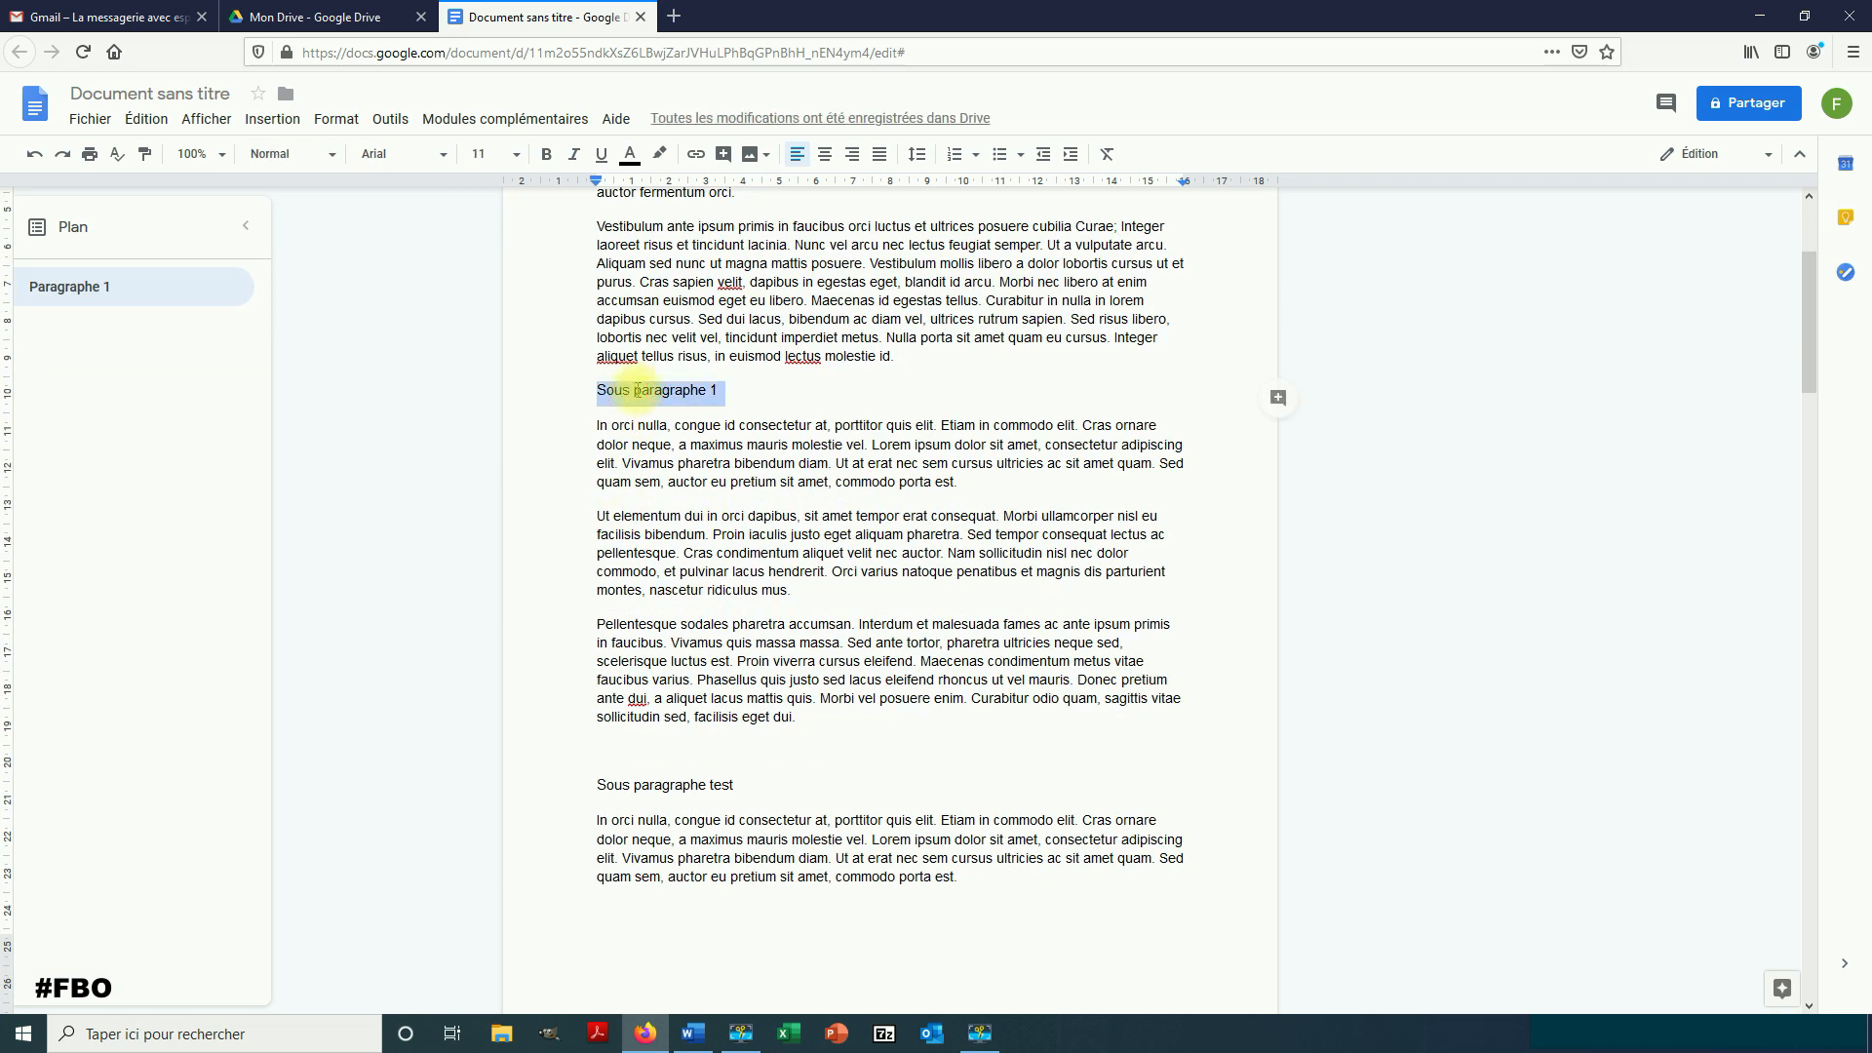
left_click(317, 158)
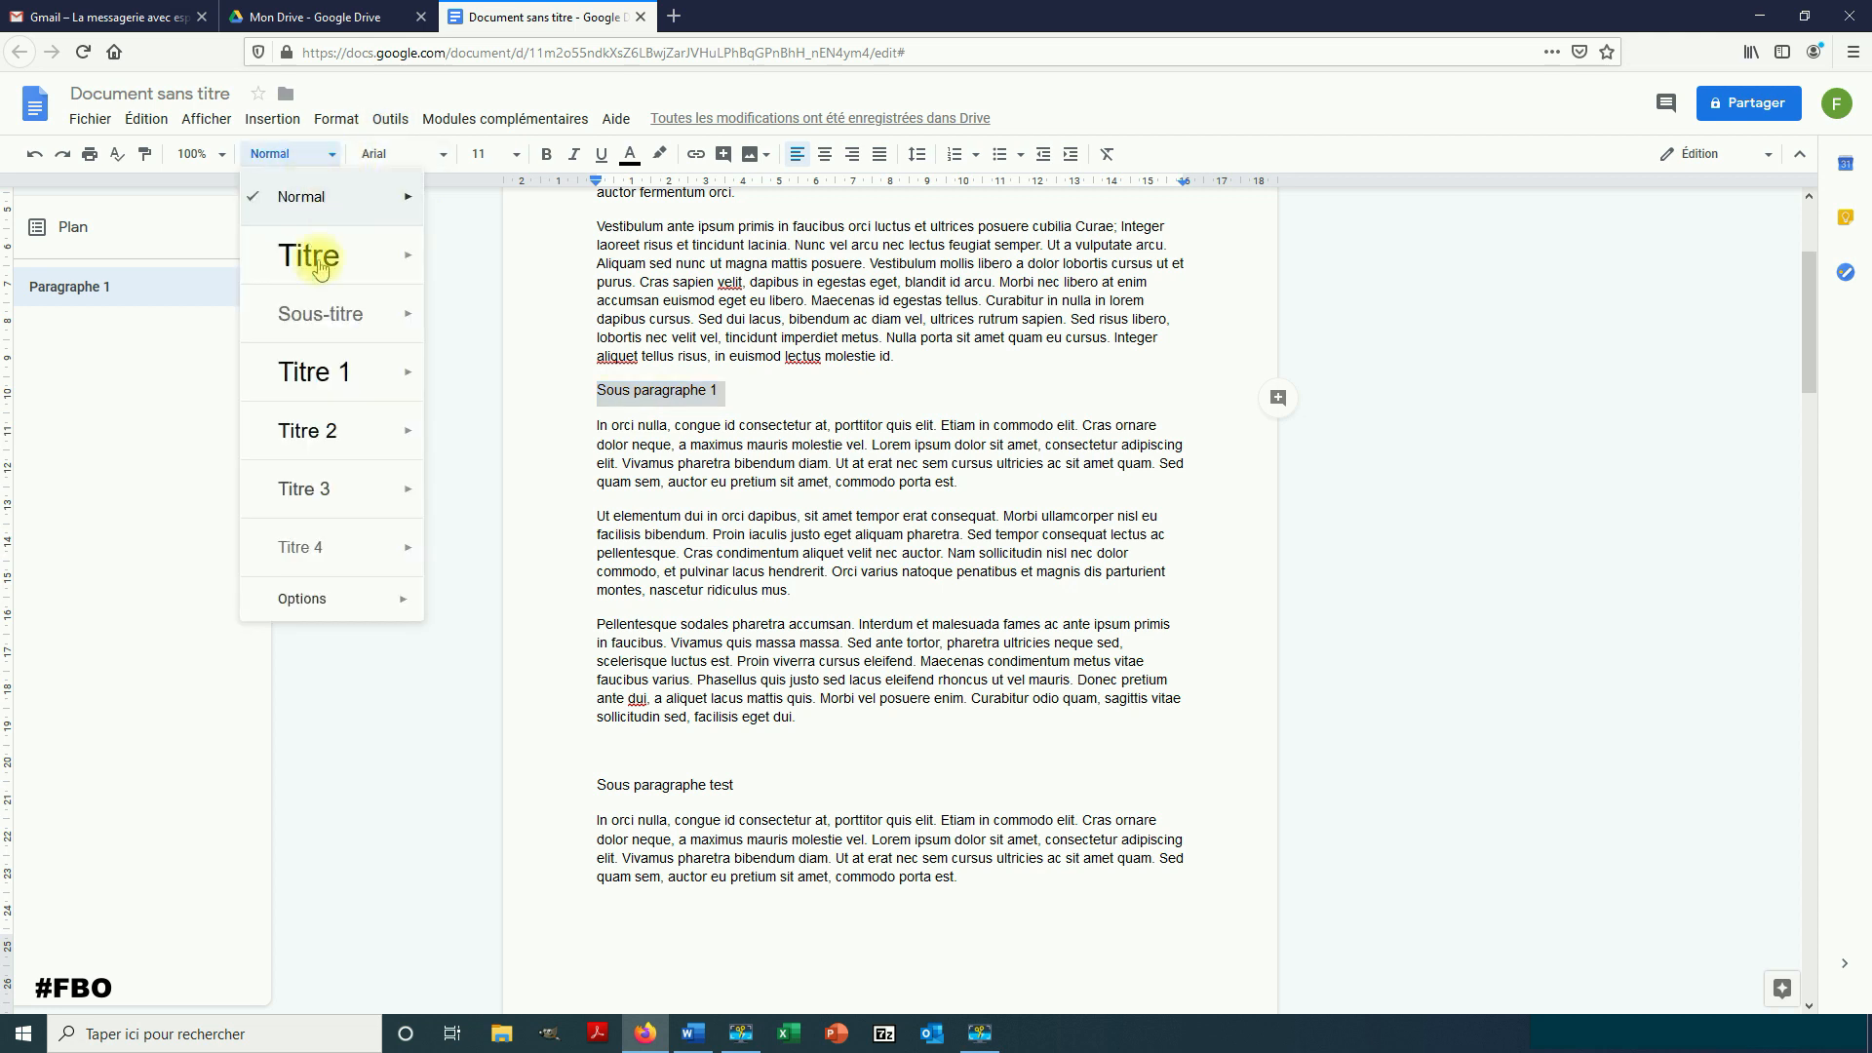
left_click(328, 423)
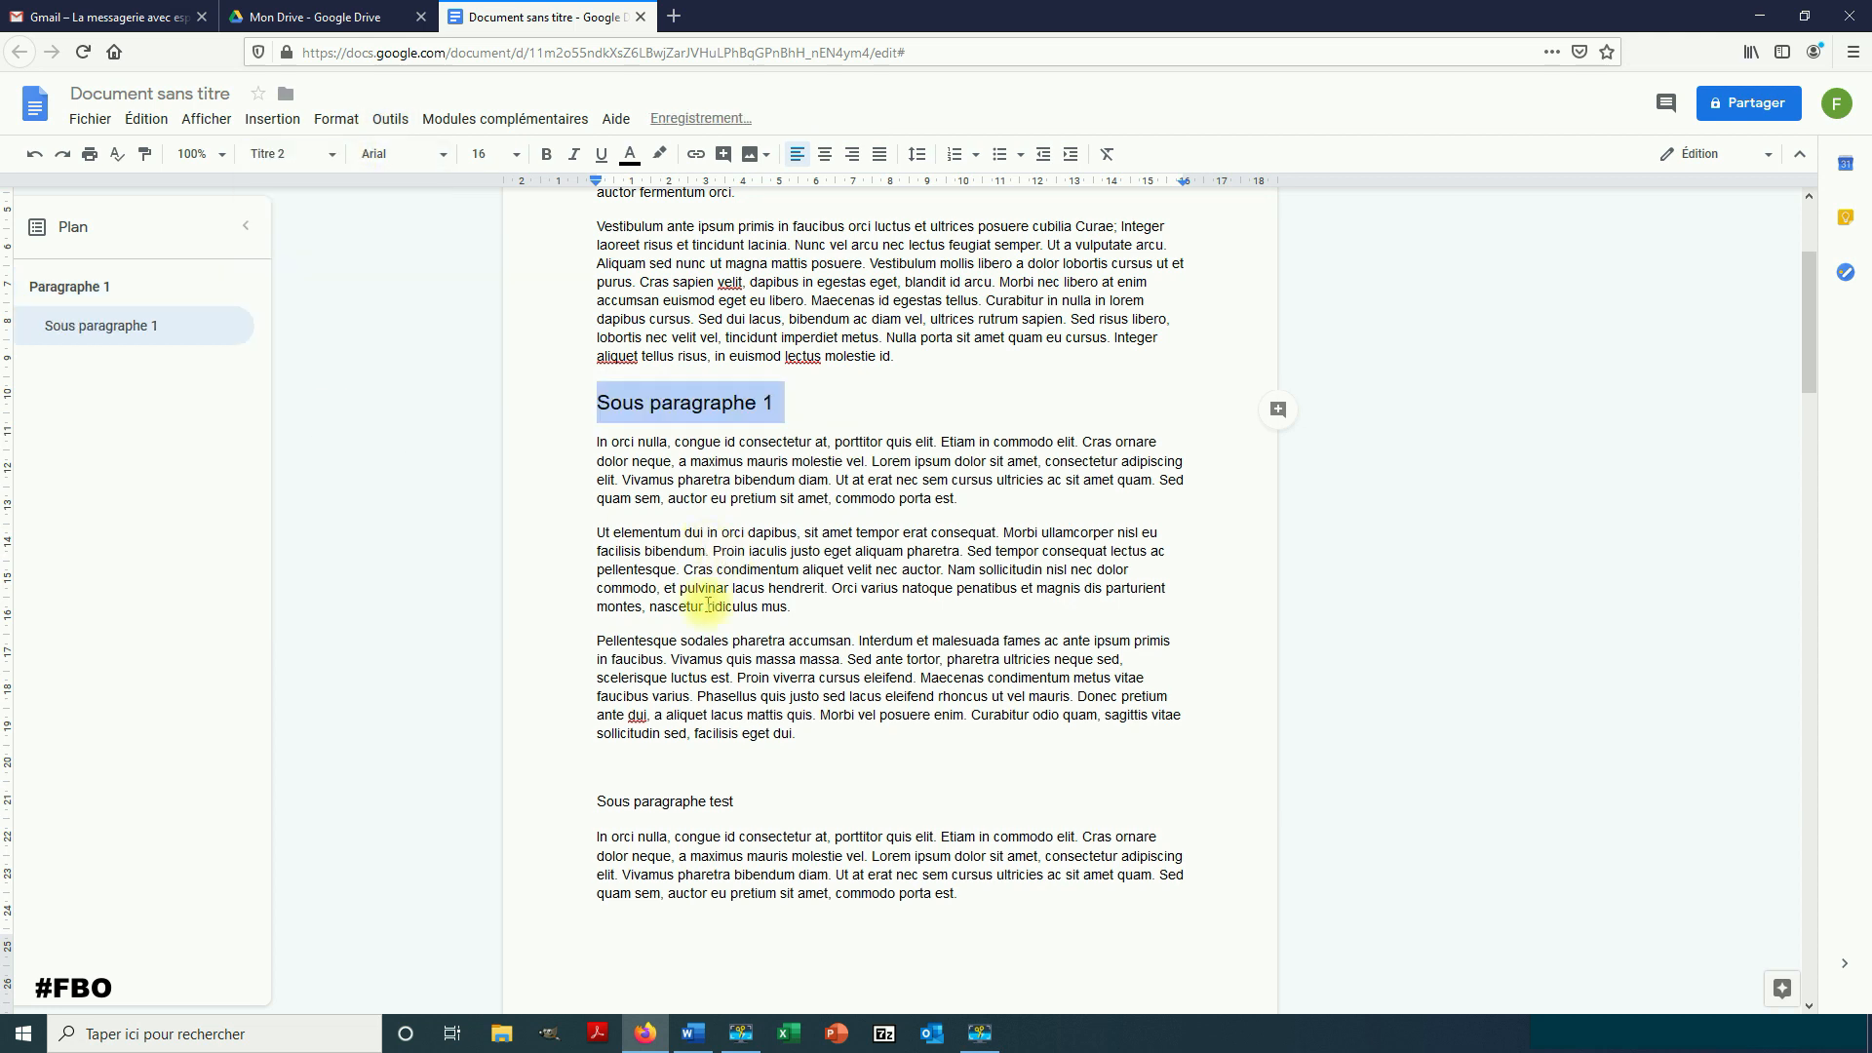
triple_click(655, 801)
left_click(293, 154)
left_click(334, 426)
- Apply the Titre 3 style to the "Sous Sous paragraphe 1" line that follows the Sous paragraphe test section
scroll(840, 611, "down", 4)
scroll(829, 634, "down", 3)
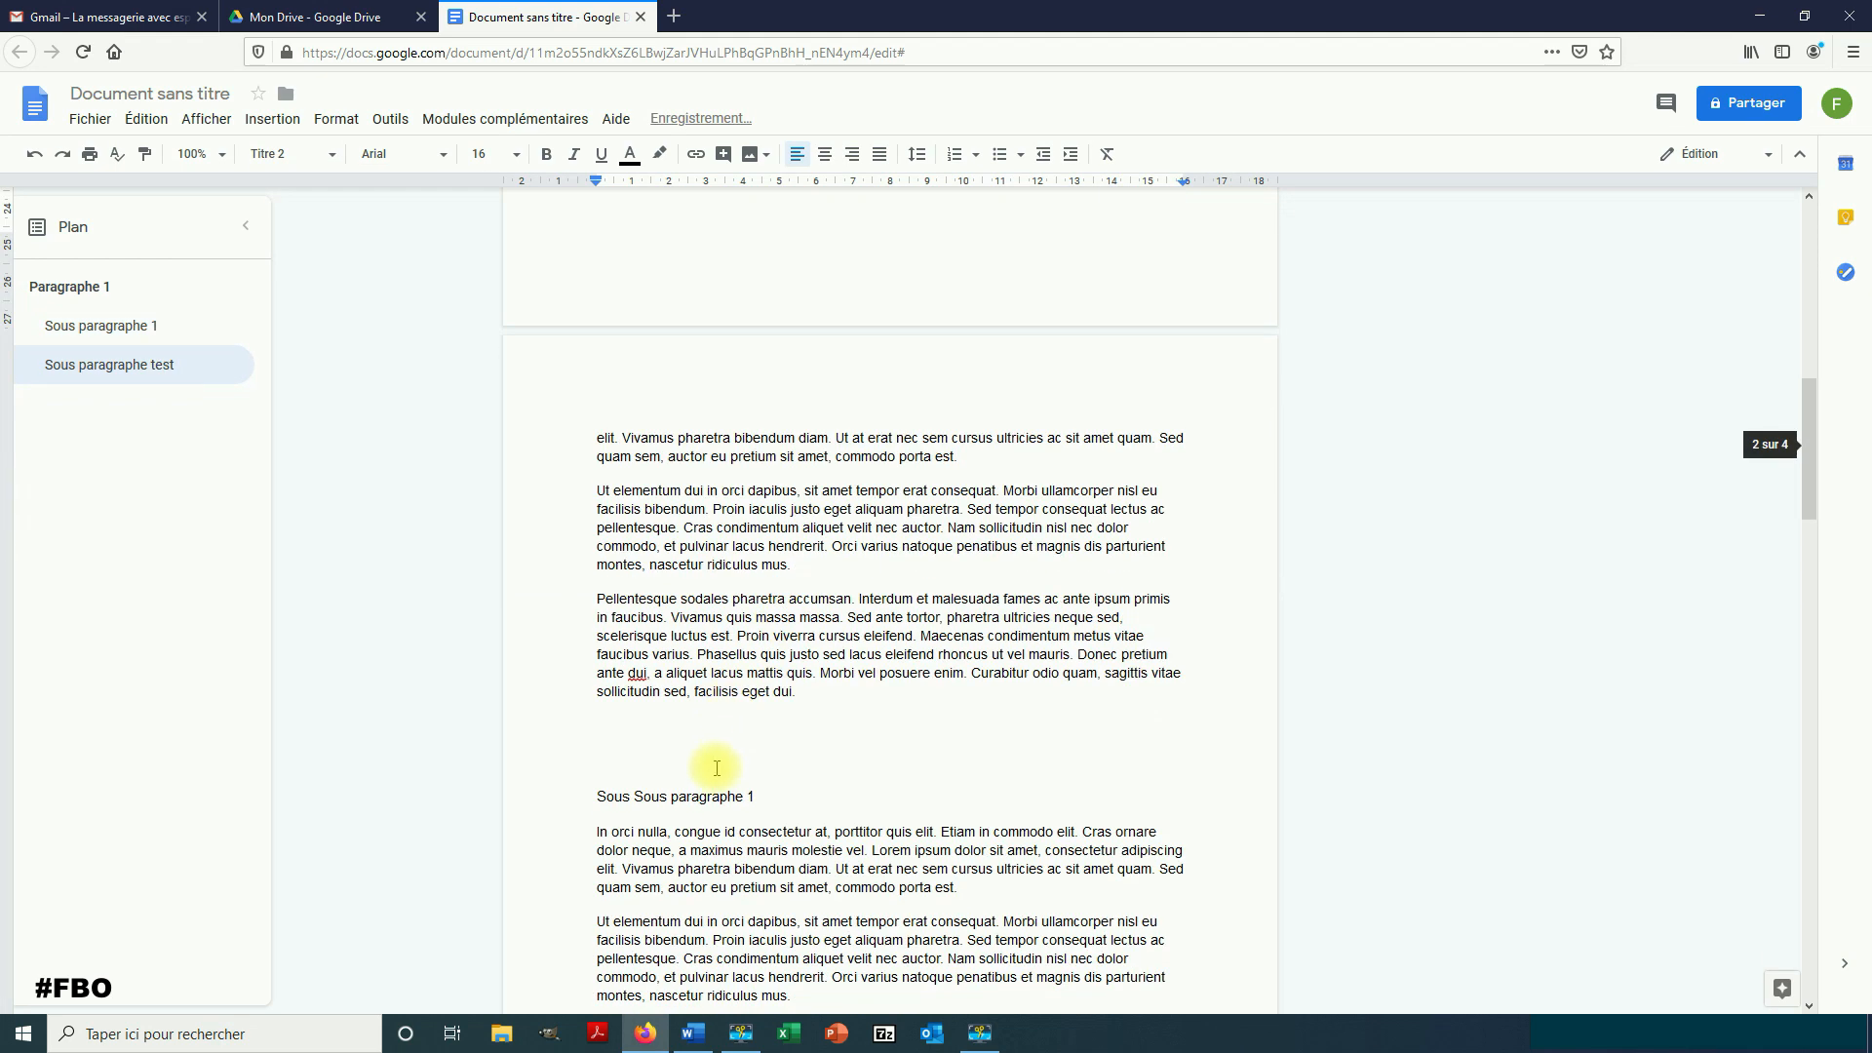
triple_click(720, 796)
left_click(283, 154)
left_click(320, 486)
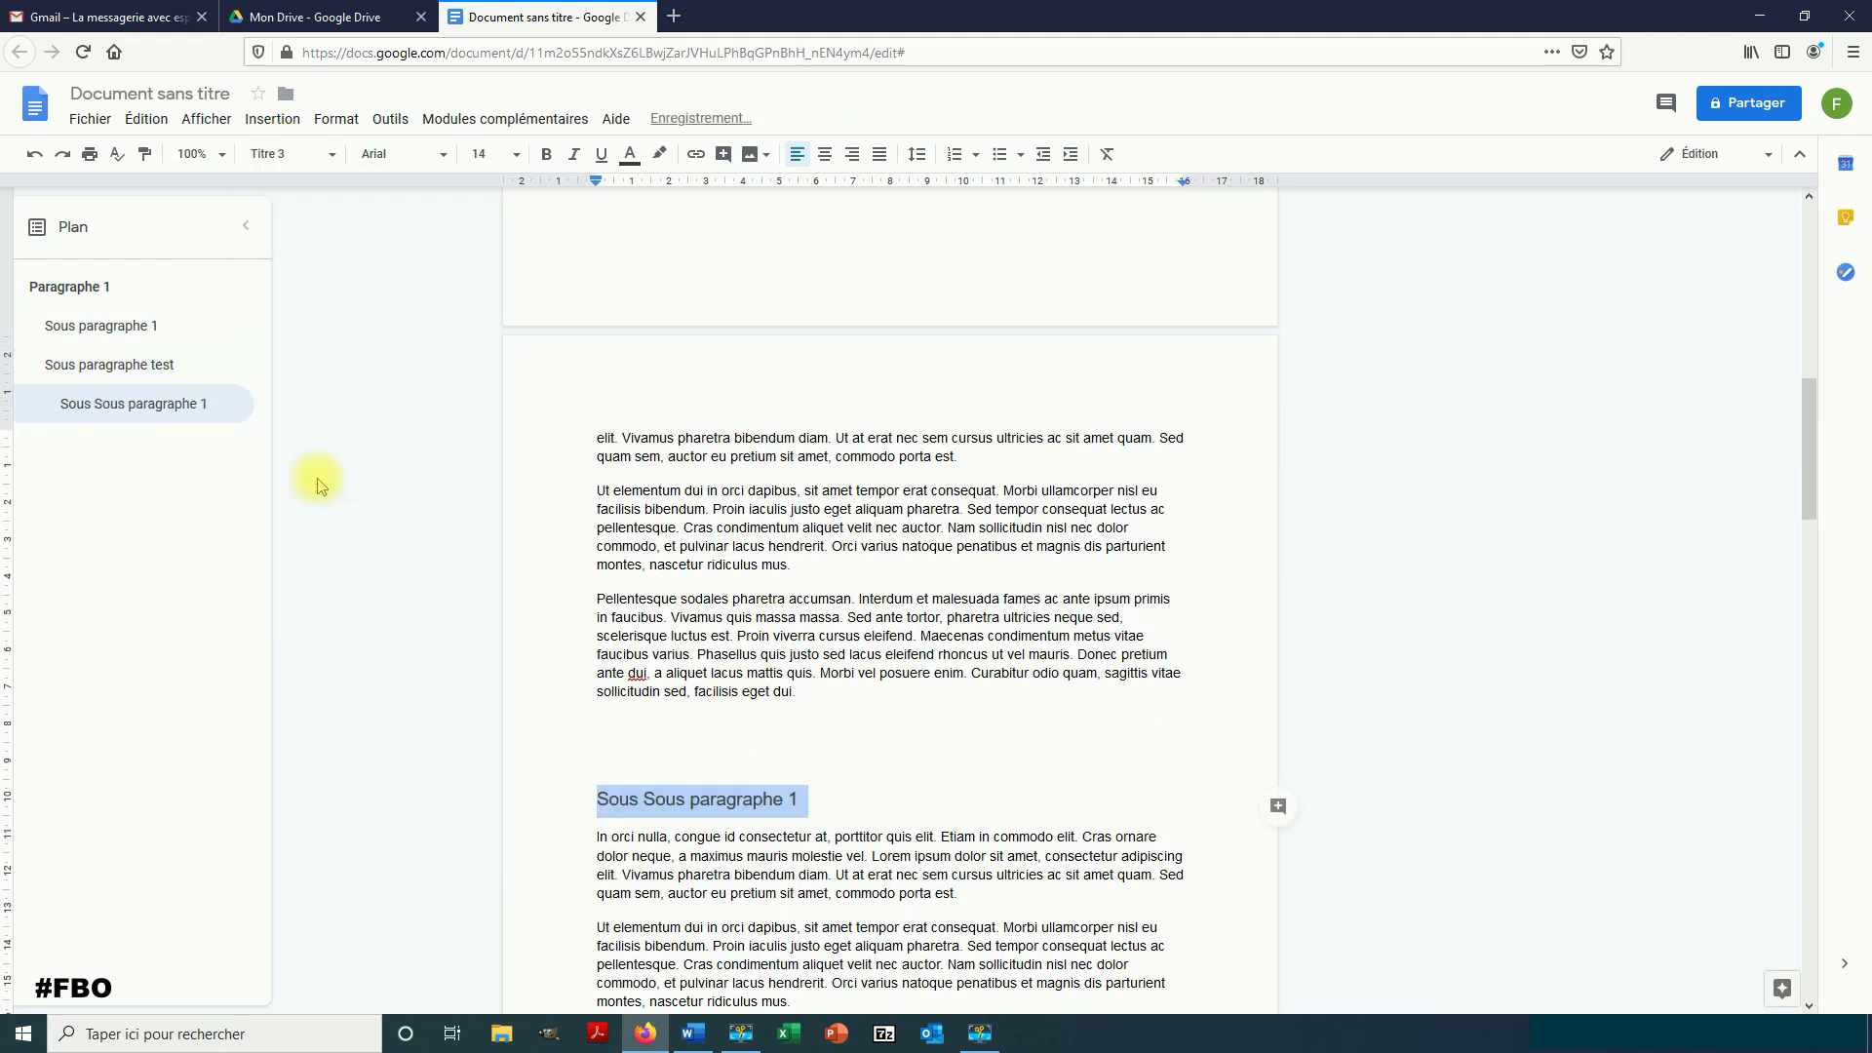
- Apply the Titre 2 style to the "Sous paragraphe 2" and "Sous paragraphe 3" lines of Paragraphe 1
scroll(672, 570, "down", 1)
left_click(680, 573)
scroll(678, 573, "down", 3)
scroll(679, 573, "down", 1)
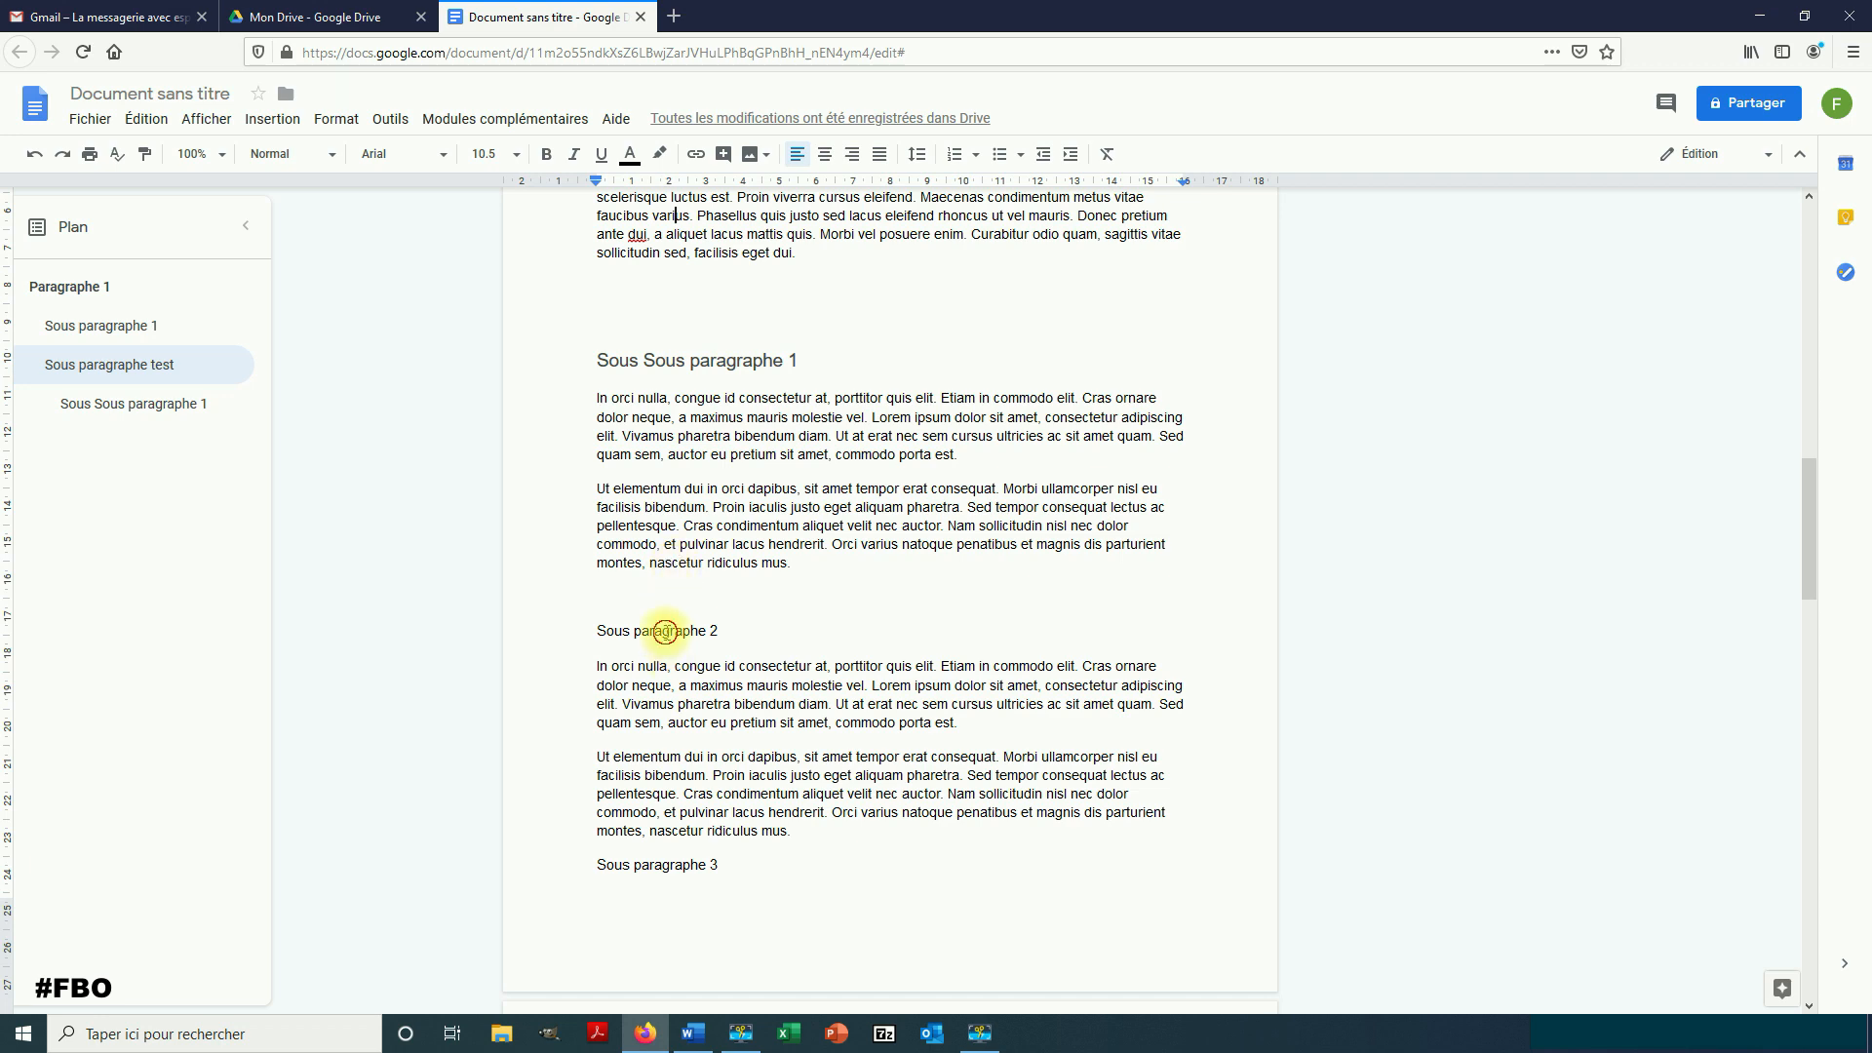
triple_click(665, 633)
left_click(265, 156)
left_click(269, 378)
scroll(691, 801, "down", 2)
triple_click(656, 928)
left_click(290, 154)
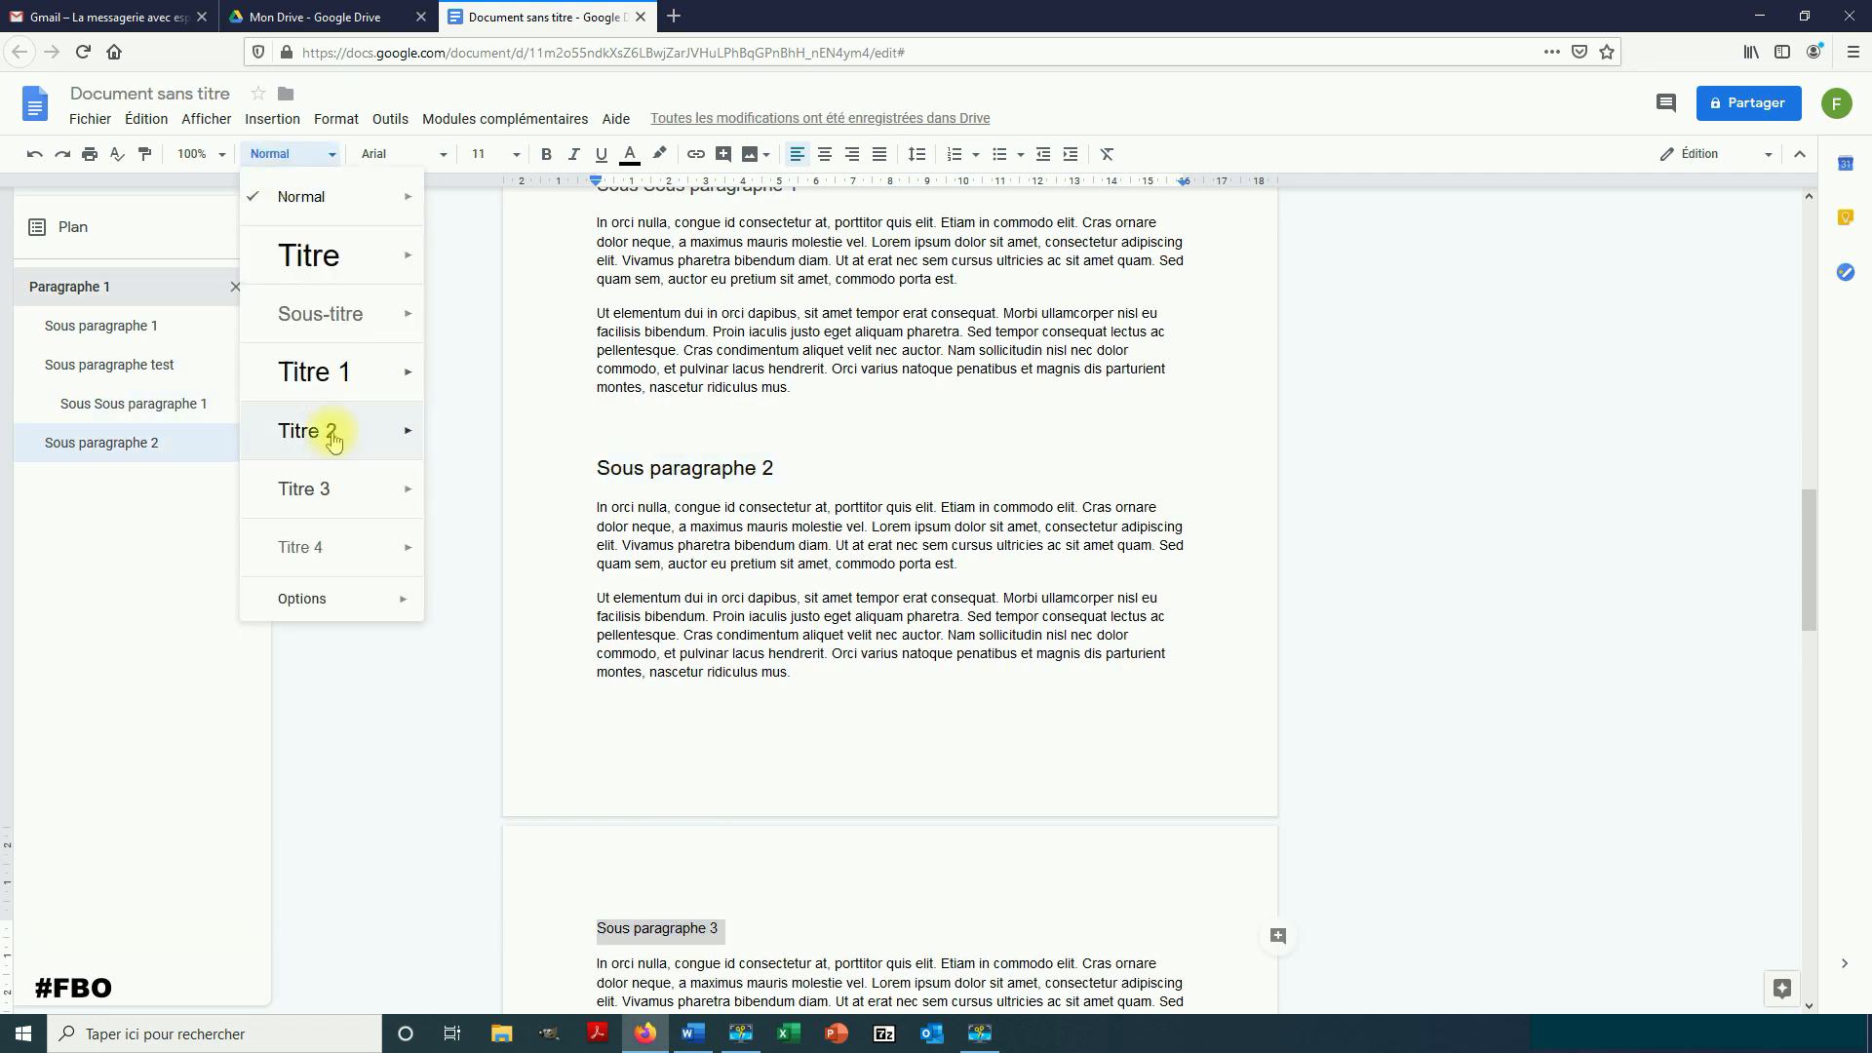
left_click(330, 432)
- Style "Sous Sous Paragraphe 1" under the first Sous paragraphe 3 as Titre 3 and "Paragraphe 2" as Titre 1
scroll(672, 683, "down", 5)
triple_click(675, 565)
left_click(283, 154)
left_click(311, 430)
left_click(283, 154)
left_click(310, 388)
- Apply the Titre 2 style to the "Sous paragraphe 1" and "Sous paragraphe 2" lines under Paragraphe 2
scroll(710, 702, "down", 4)
triple_click(683, 702)
left_click(283, 154)
left_click(308, 430)
scroll(682, 682, "down", 3)
triple_click(657, 689)
left_click(278, 156)
left_click(307, 430)
- Under Paragraphe 2, style "Sous paragraphe 3" as Titre 2 and "Sous Sous Paragraphe 1" as Titre 3
scroll(682, 682, "down", 5)
triple_click(624, 497)
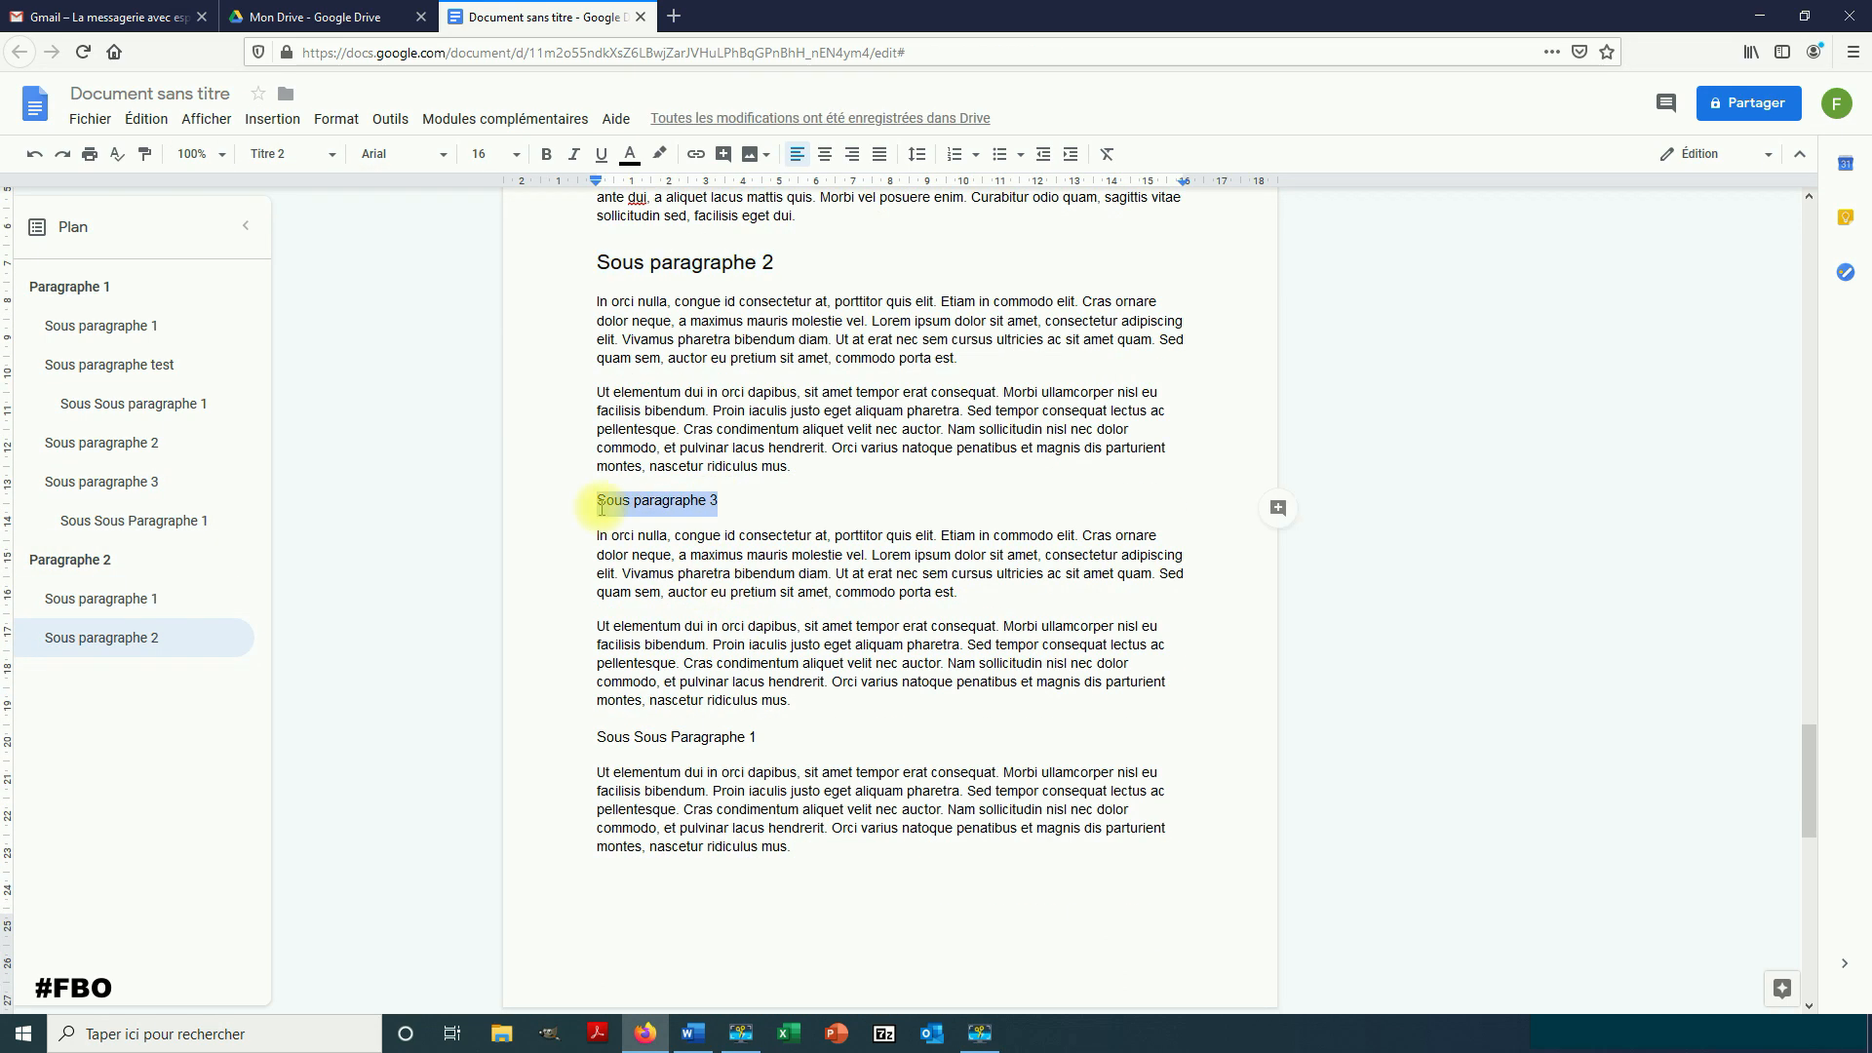
left_click(282, 154)
left_click(307, 430)
triple_click(663, 753)
left_click(283, 154)
left_click(304, 488)
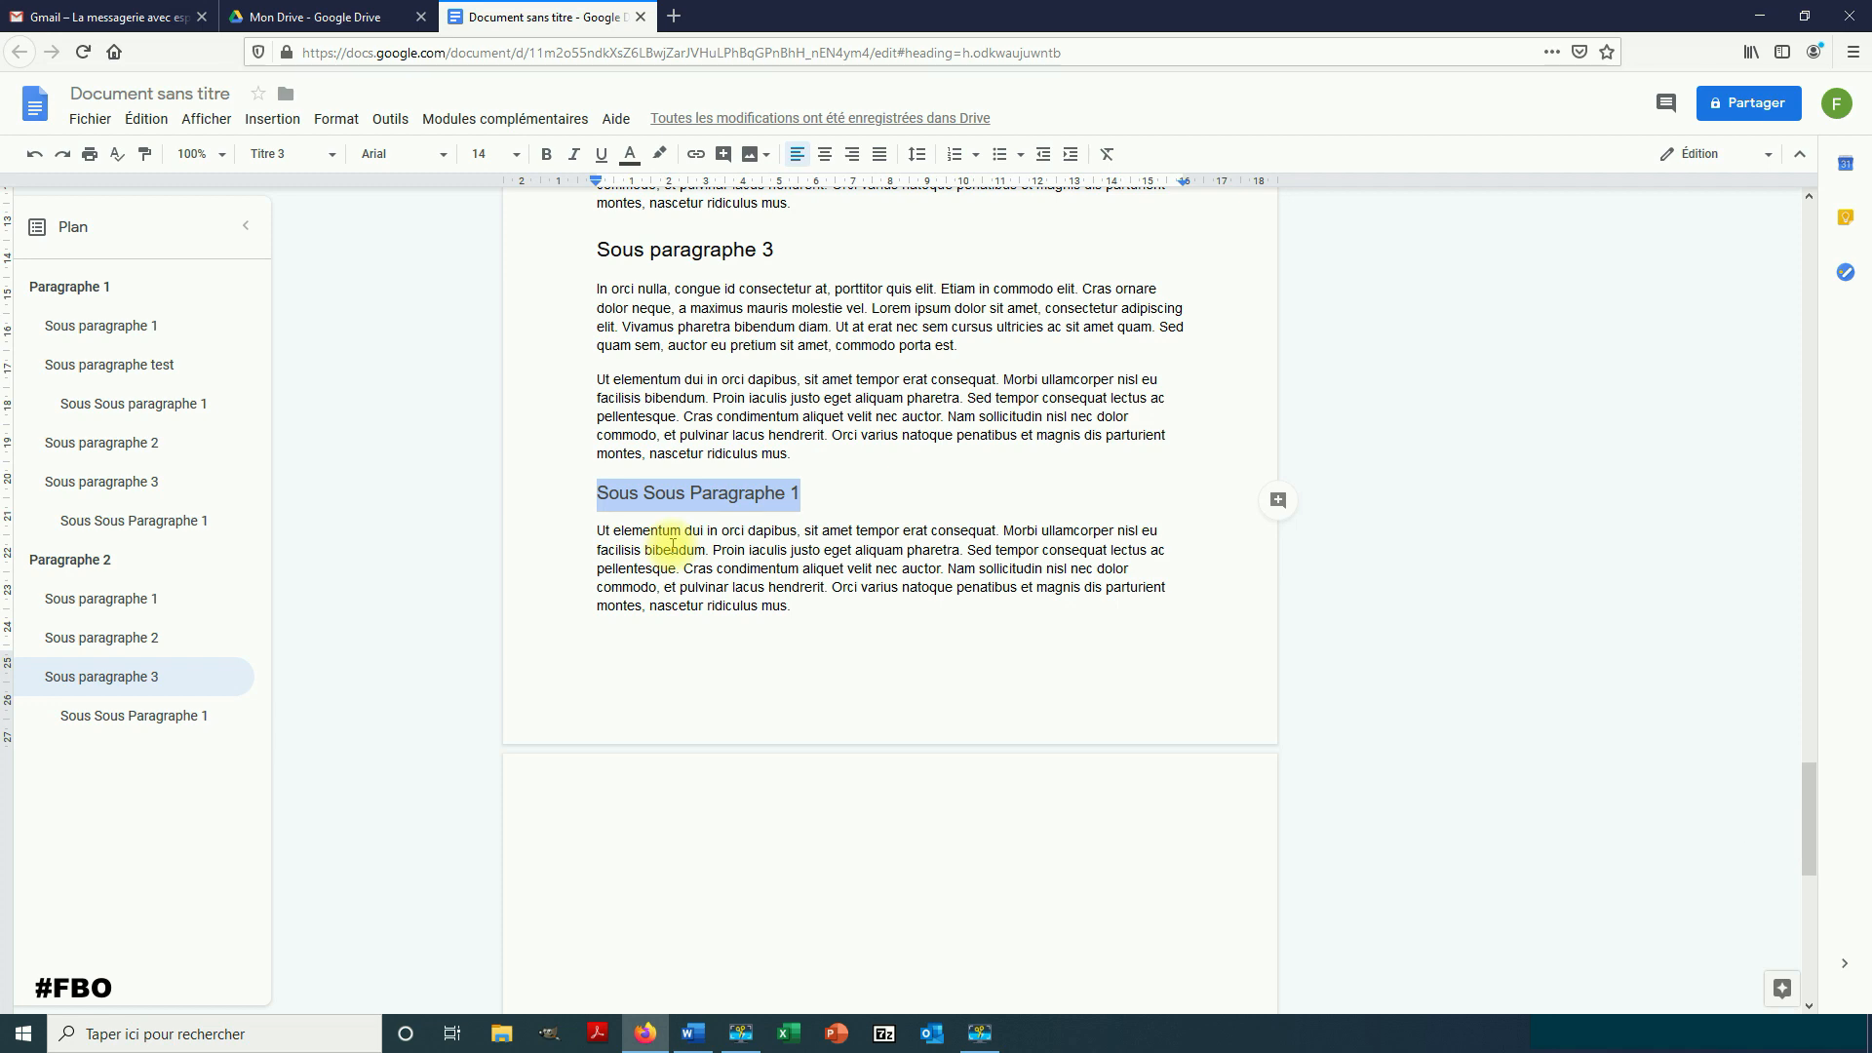
- Insert a page break before the "Paragraphe 1" heading so that a blank first page precedes the text
scroll(673, 546, "up", 5)
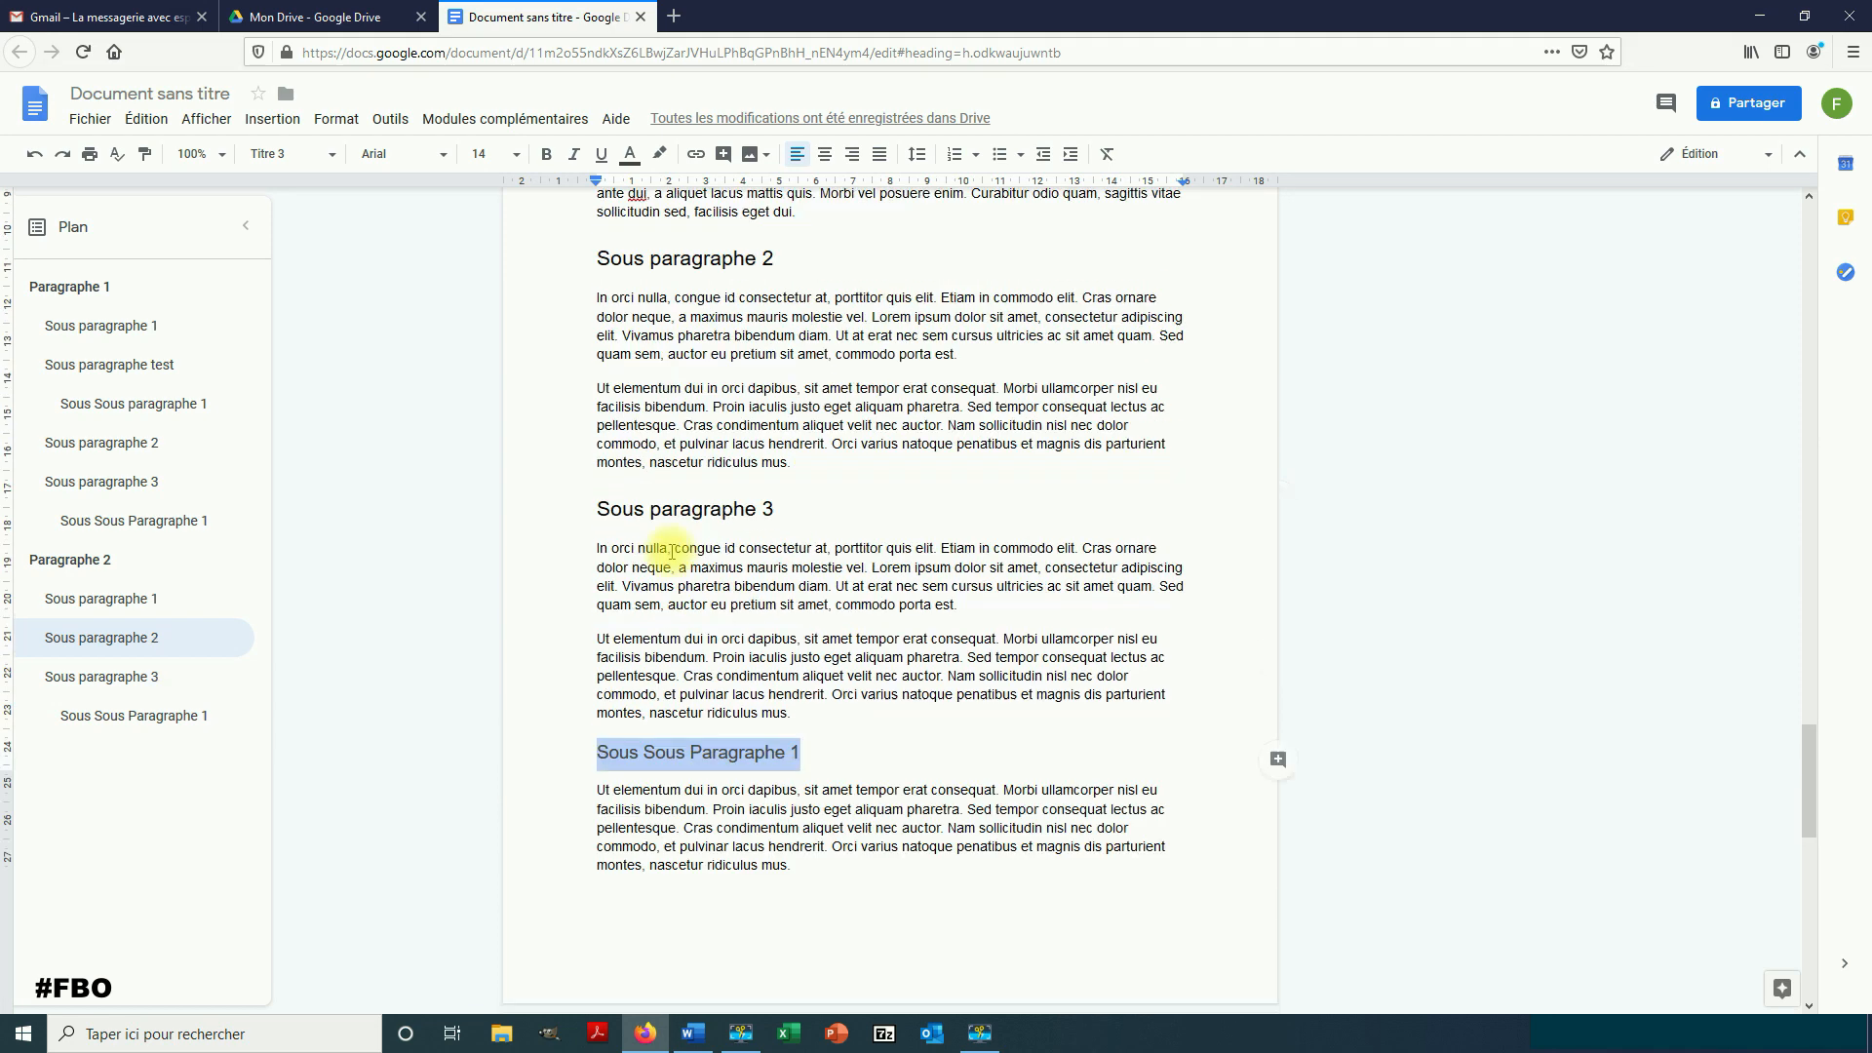
left_click(662, 527)
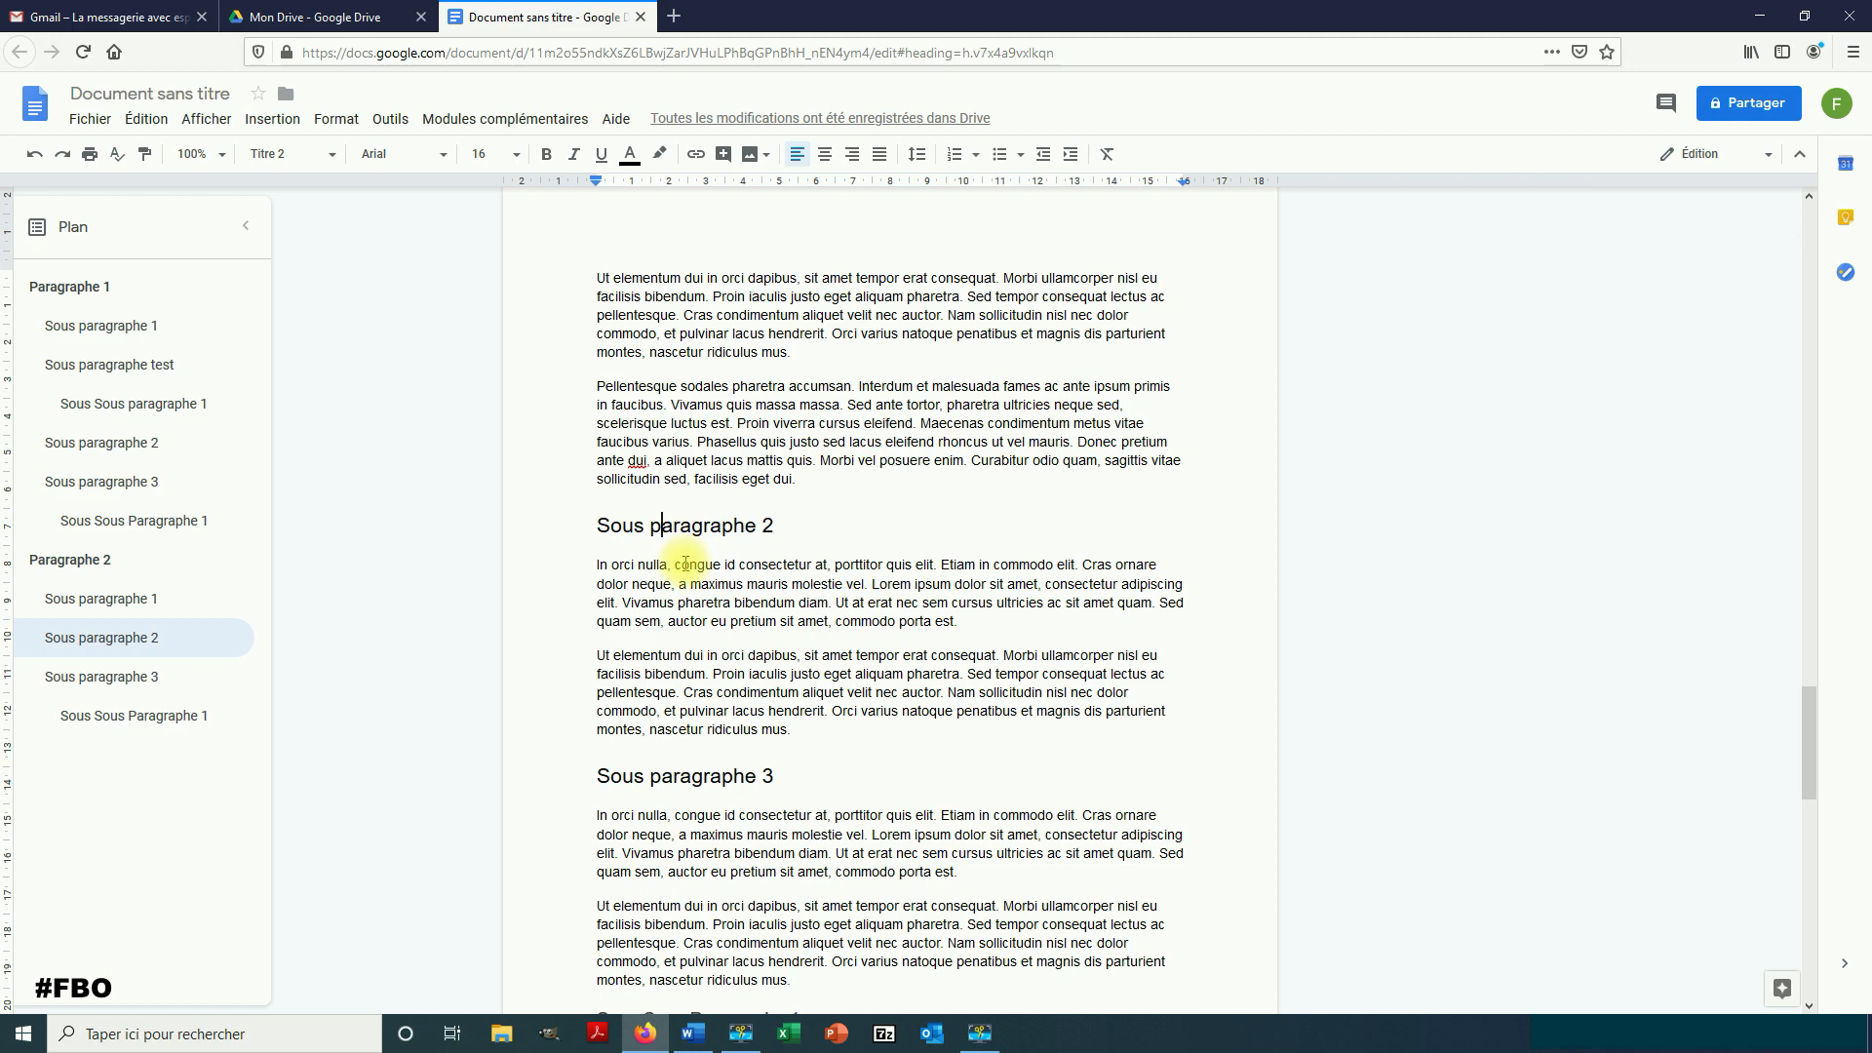
scroll(685, 563, "up", 15)
scroll(685, 563, "up", 4)
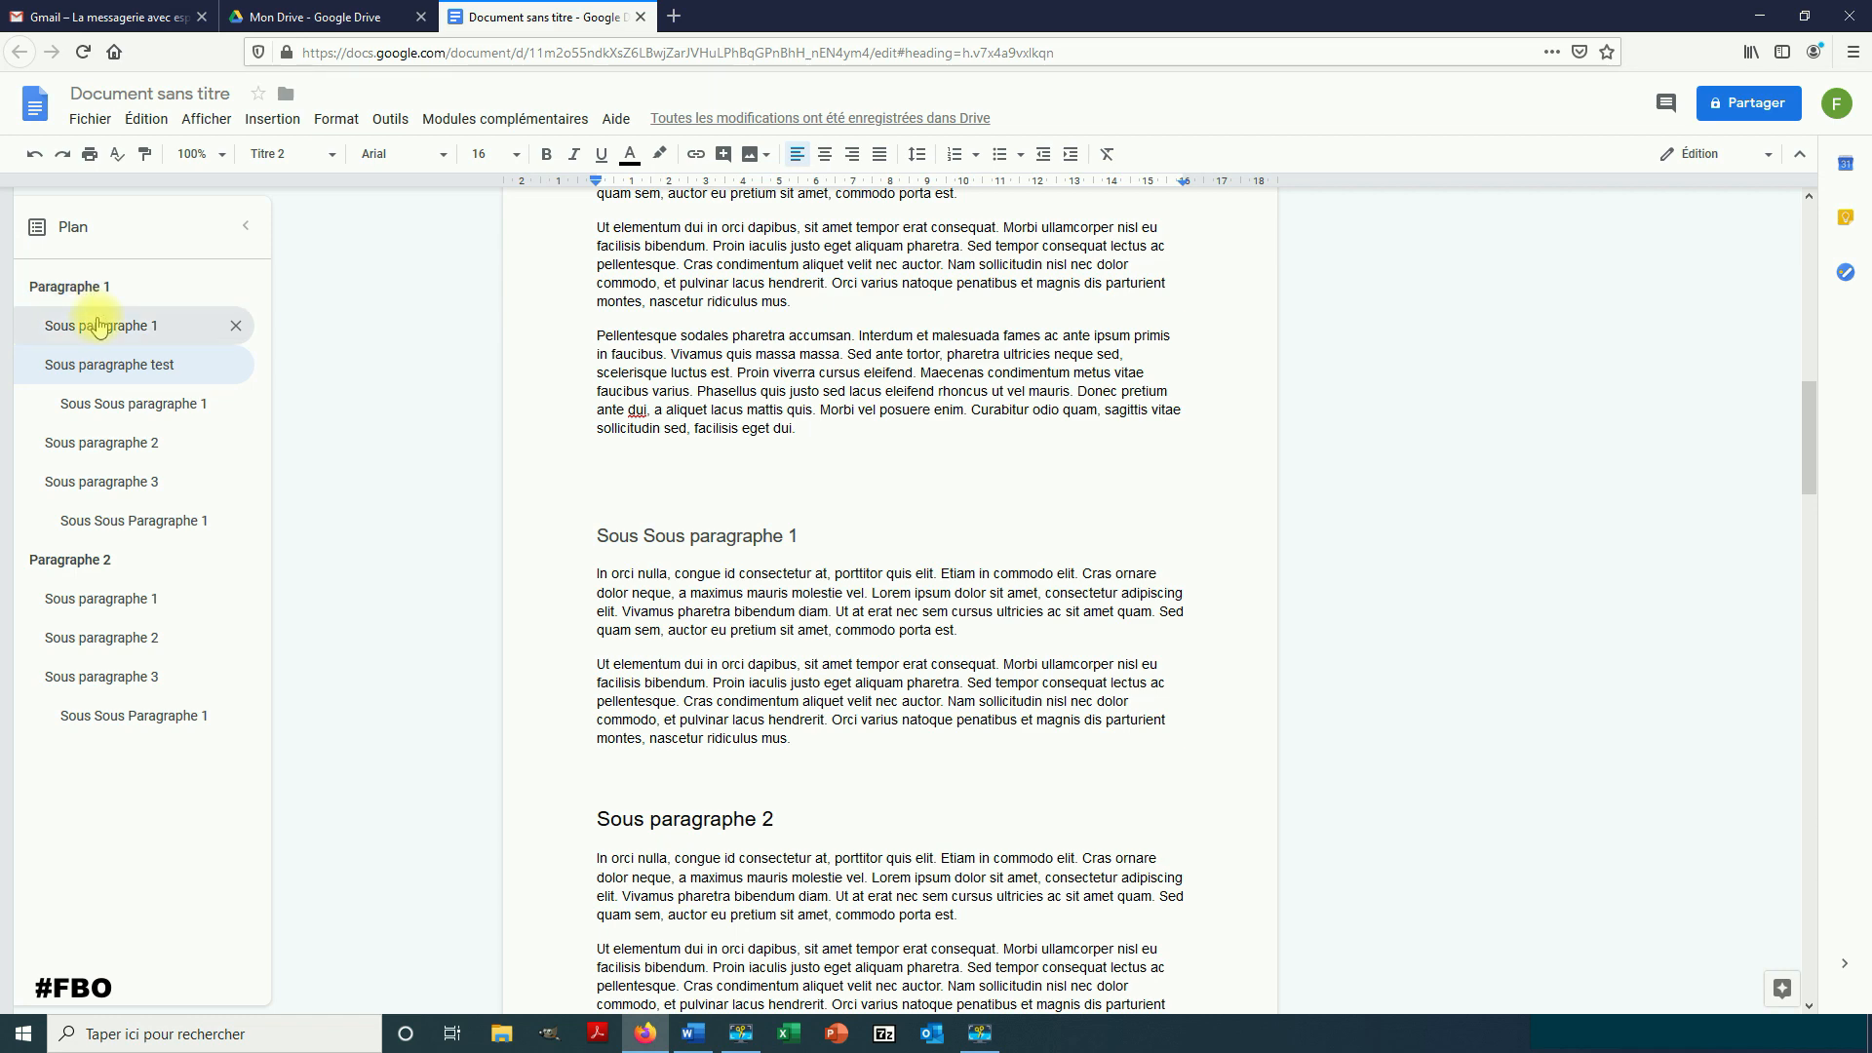
scroll(682, 385, "up", 12)
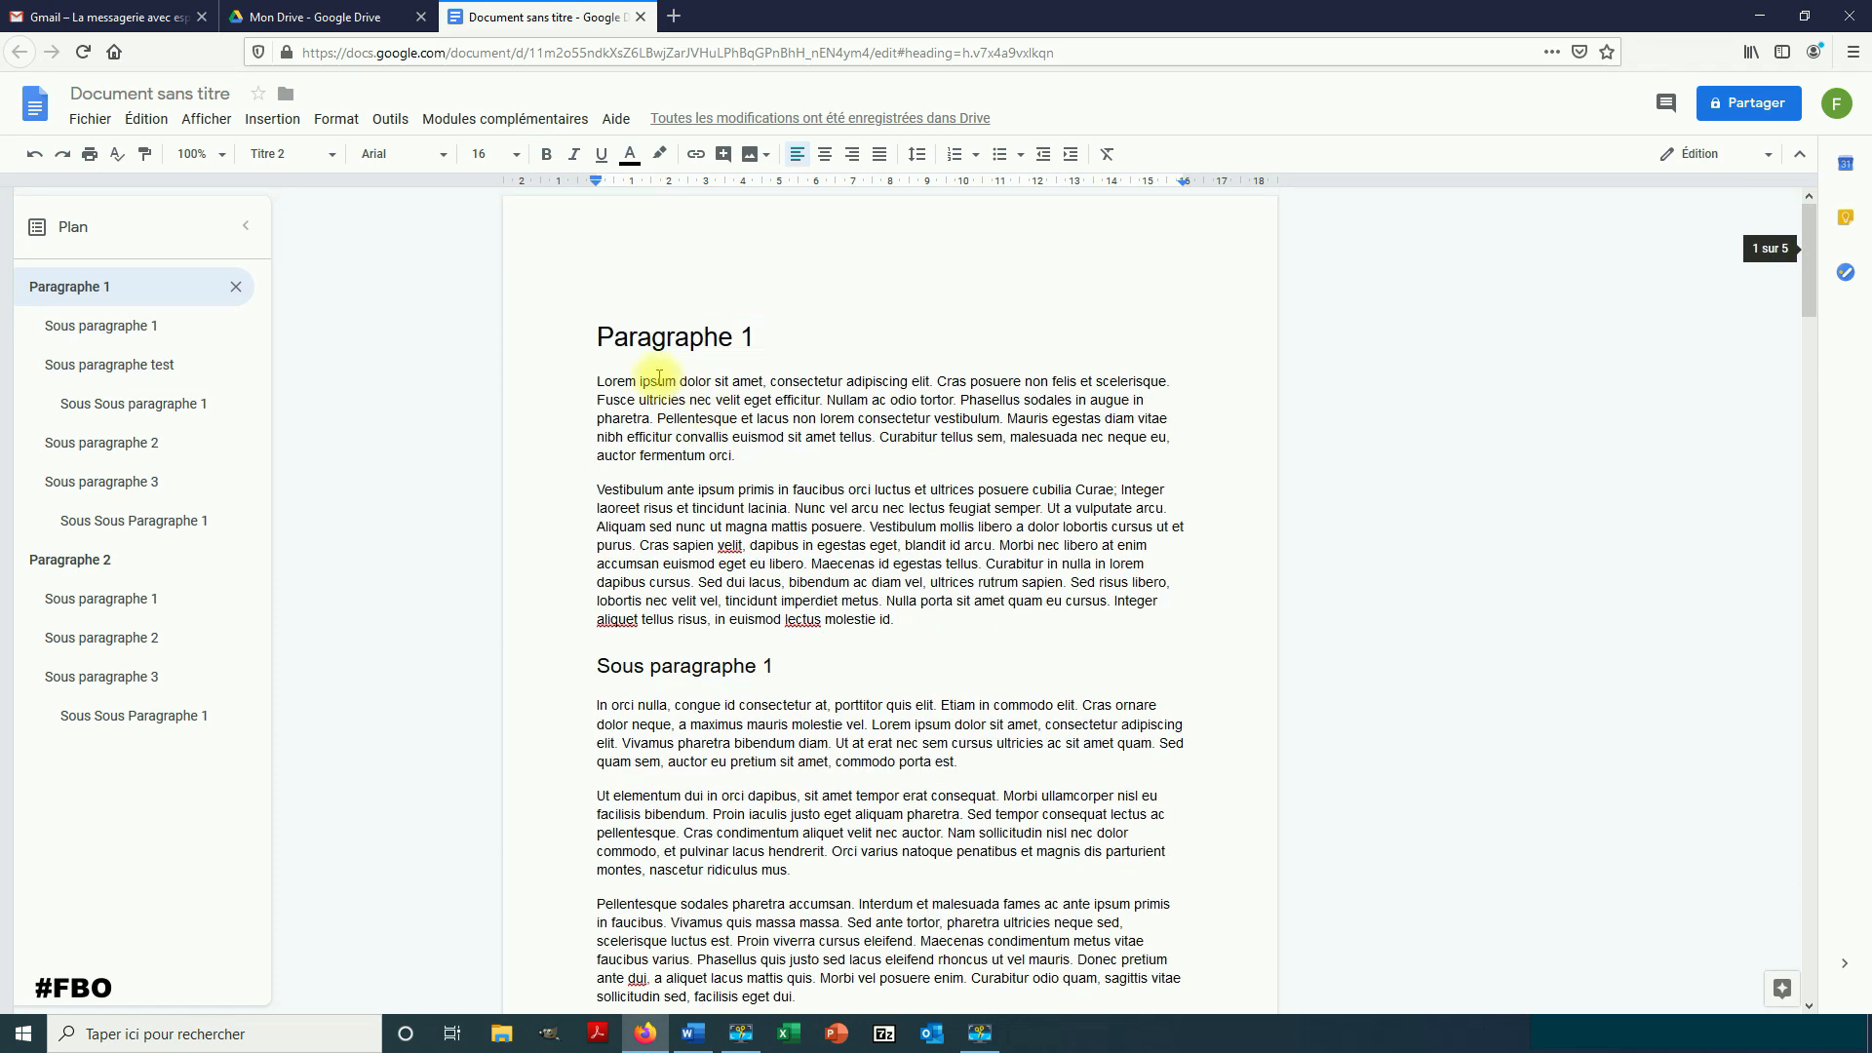
left_click(606, 339)
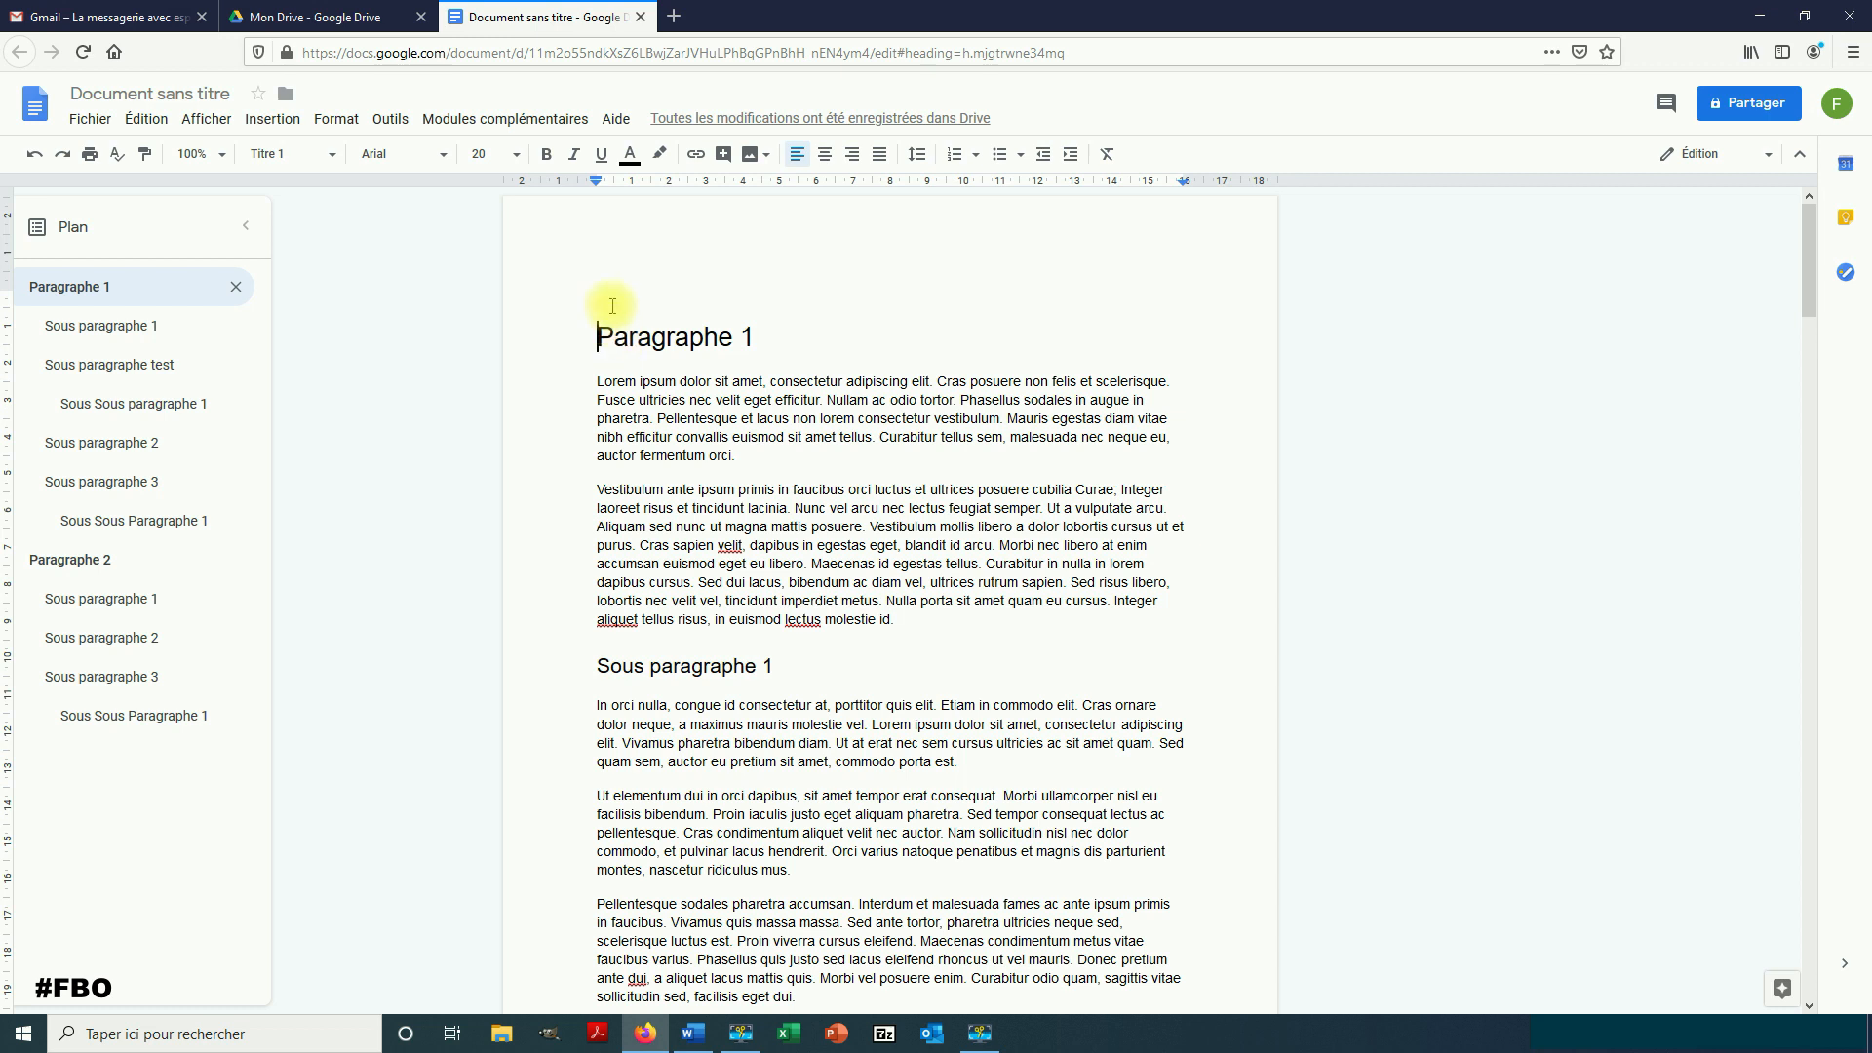
left_click(273, 121)
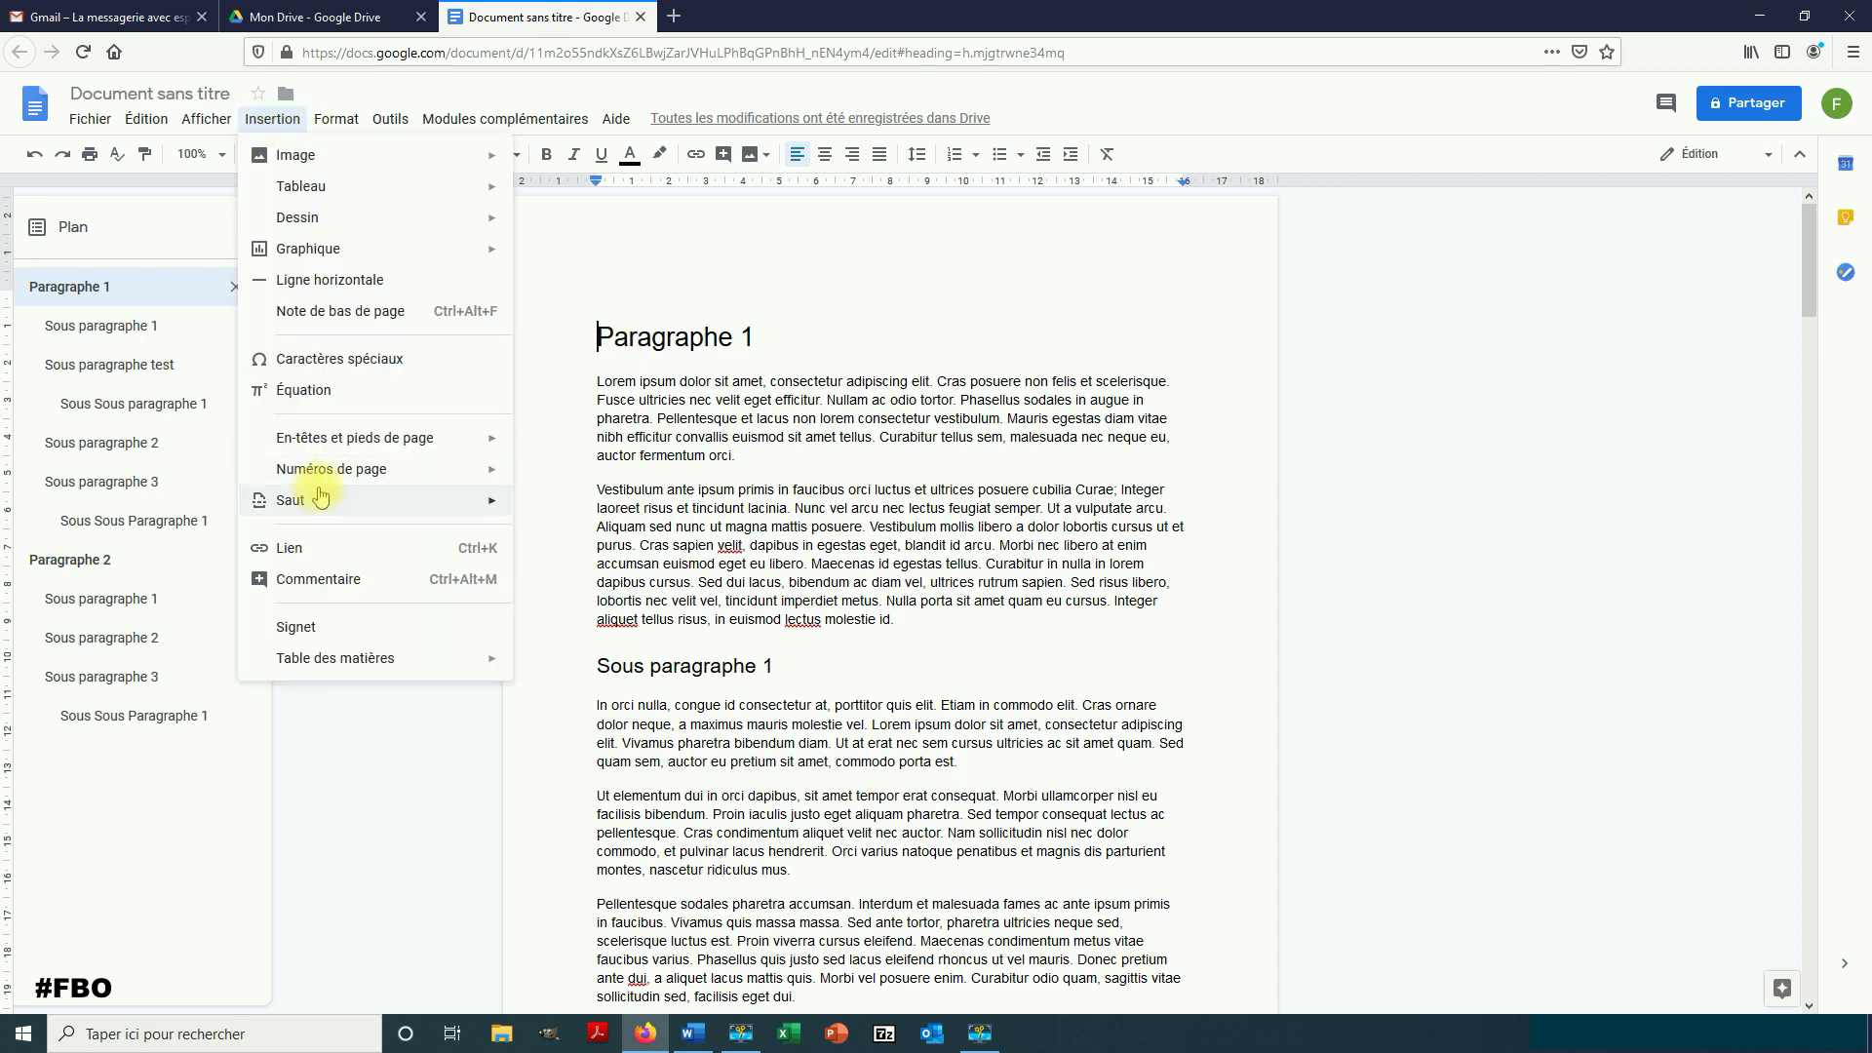
mouse_move(487, 500)
left_click(621, 506)
scroll(599, 409, "up", 5)
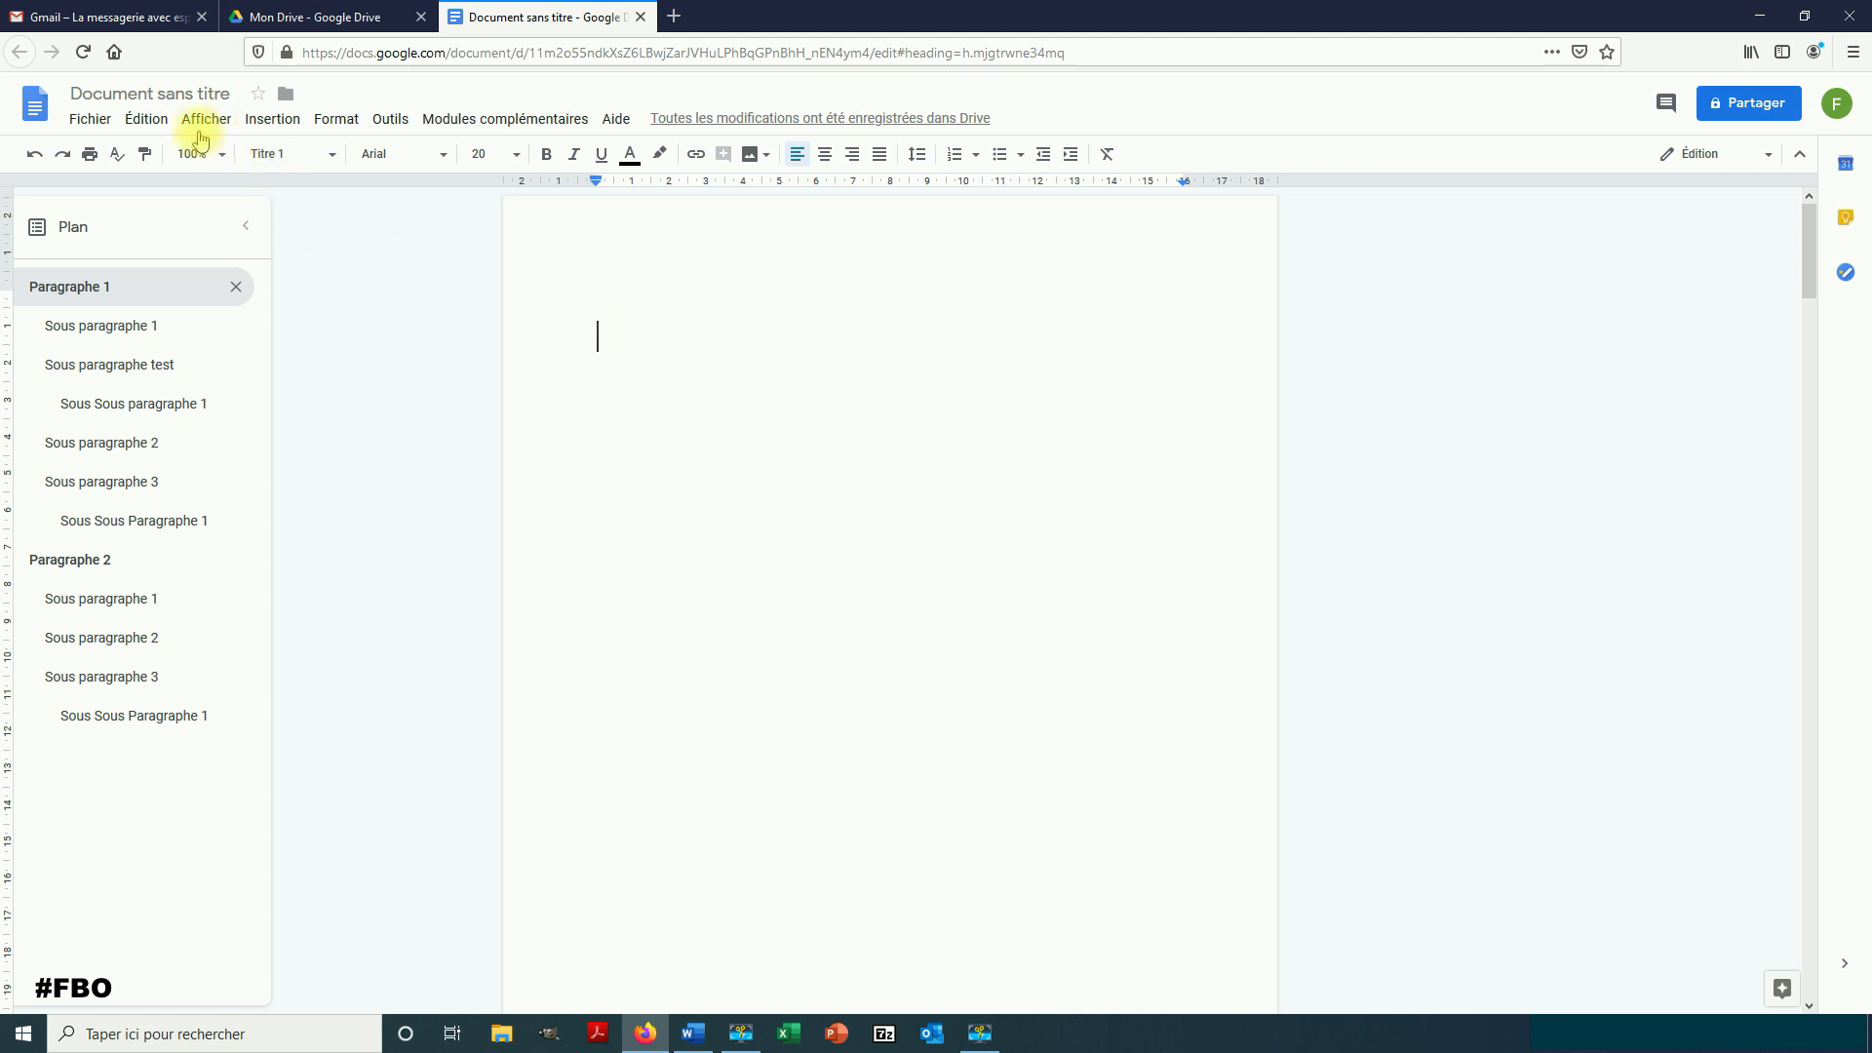
- Insert a table of contents with page numbers on the blank first page
left_click(273, 127)
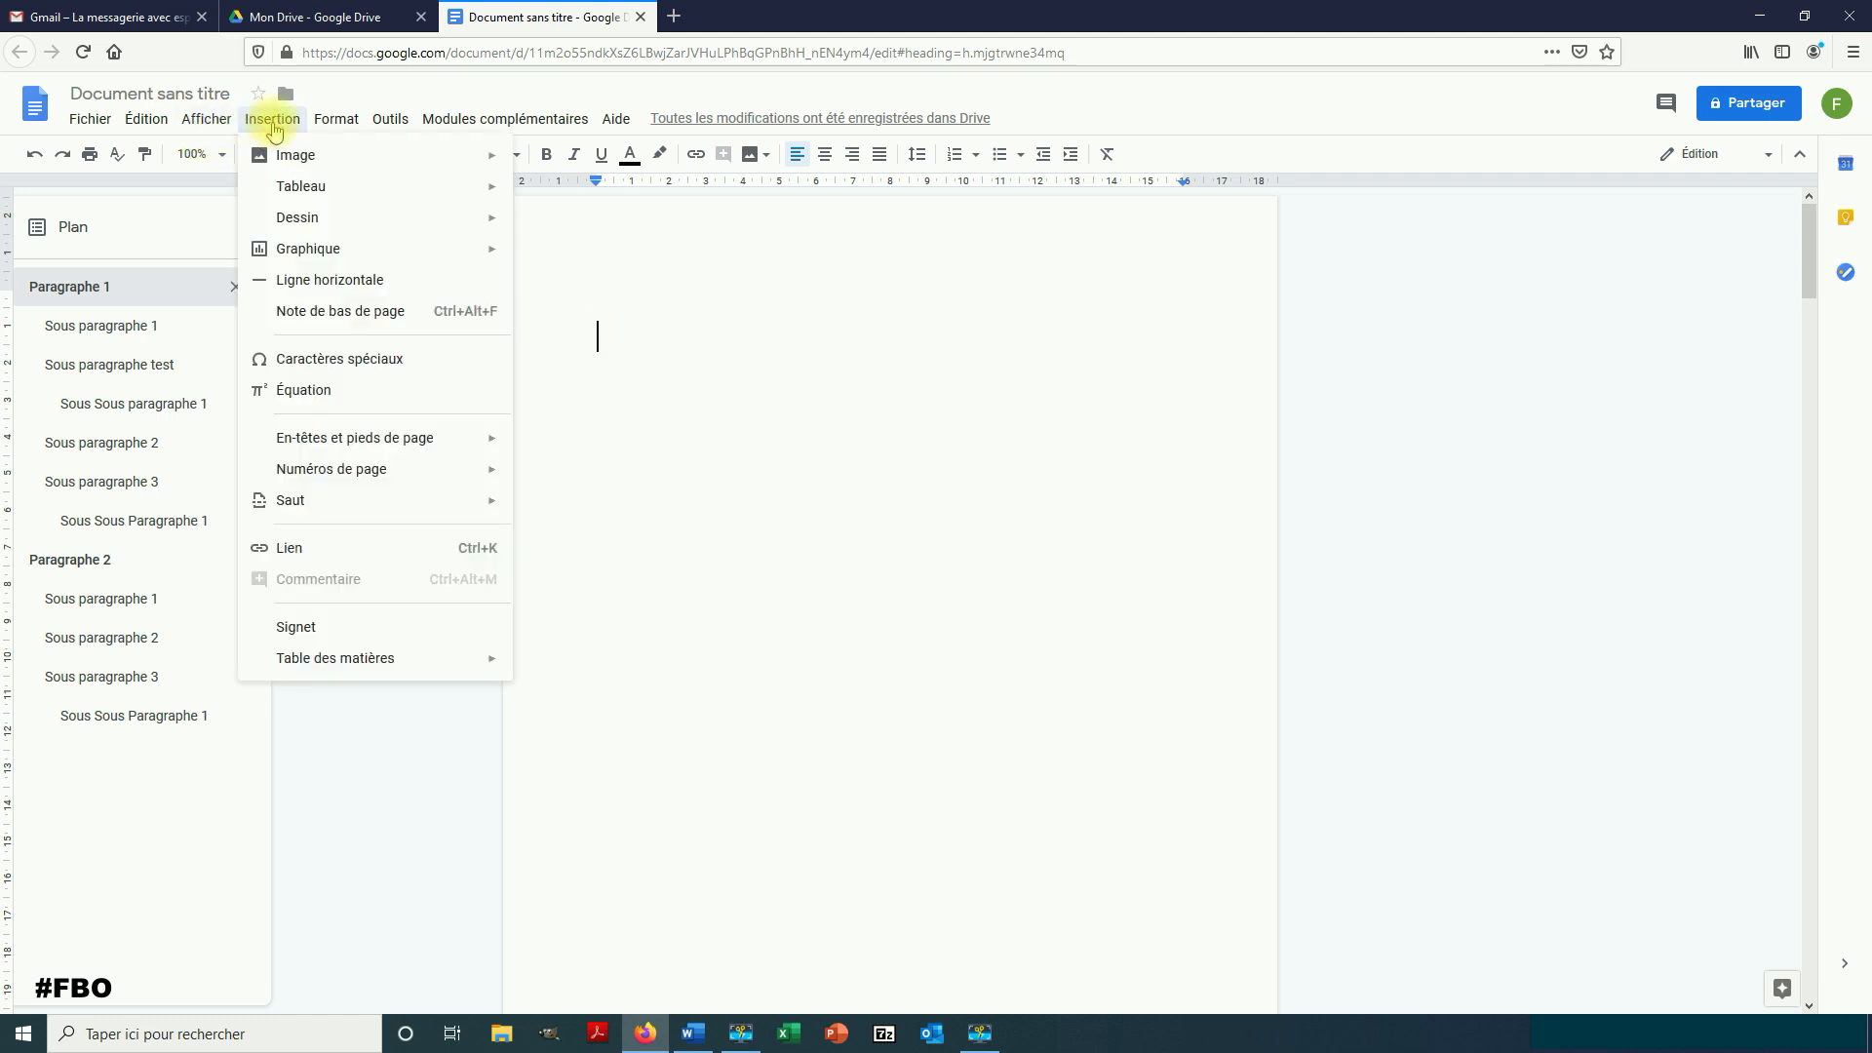
mouse_move(371, 663)
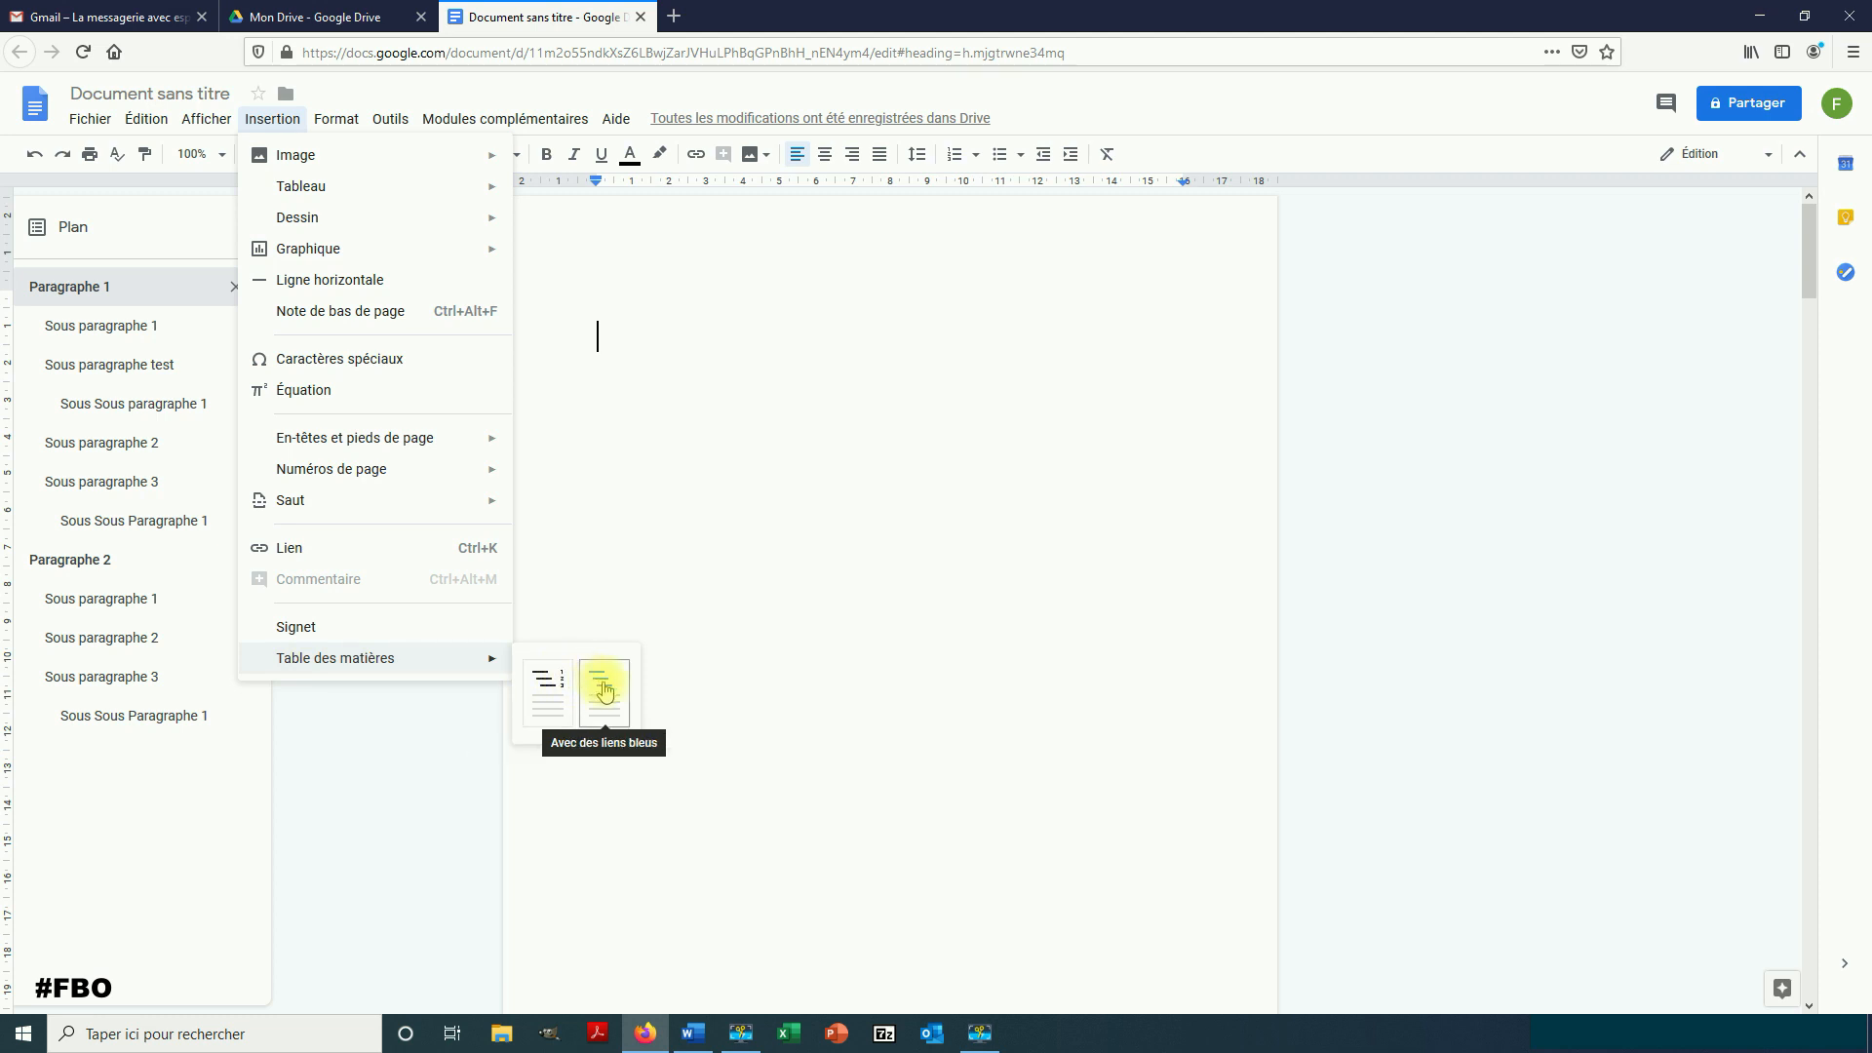
left_click(569, 689)
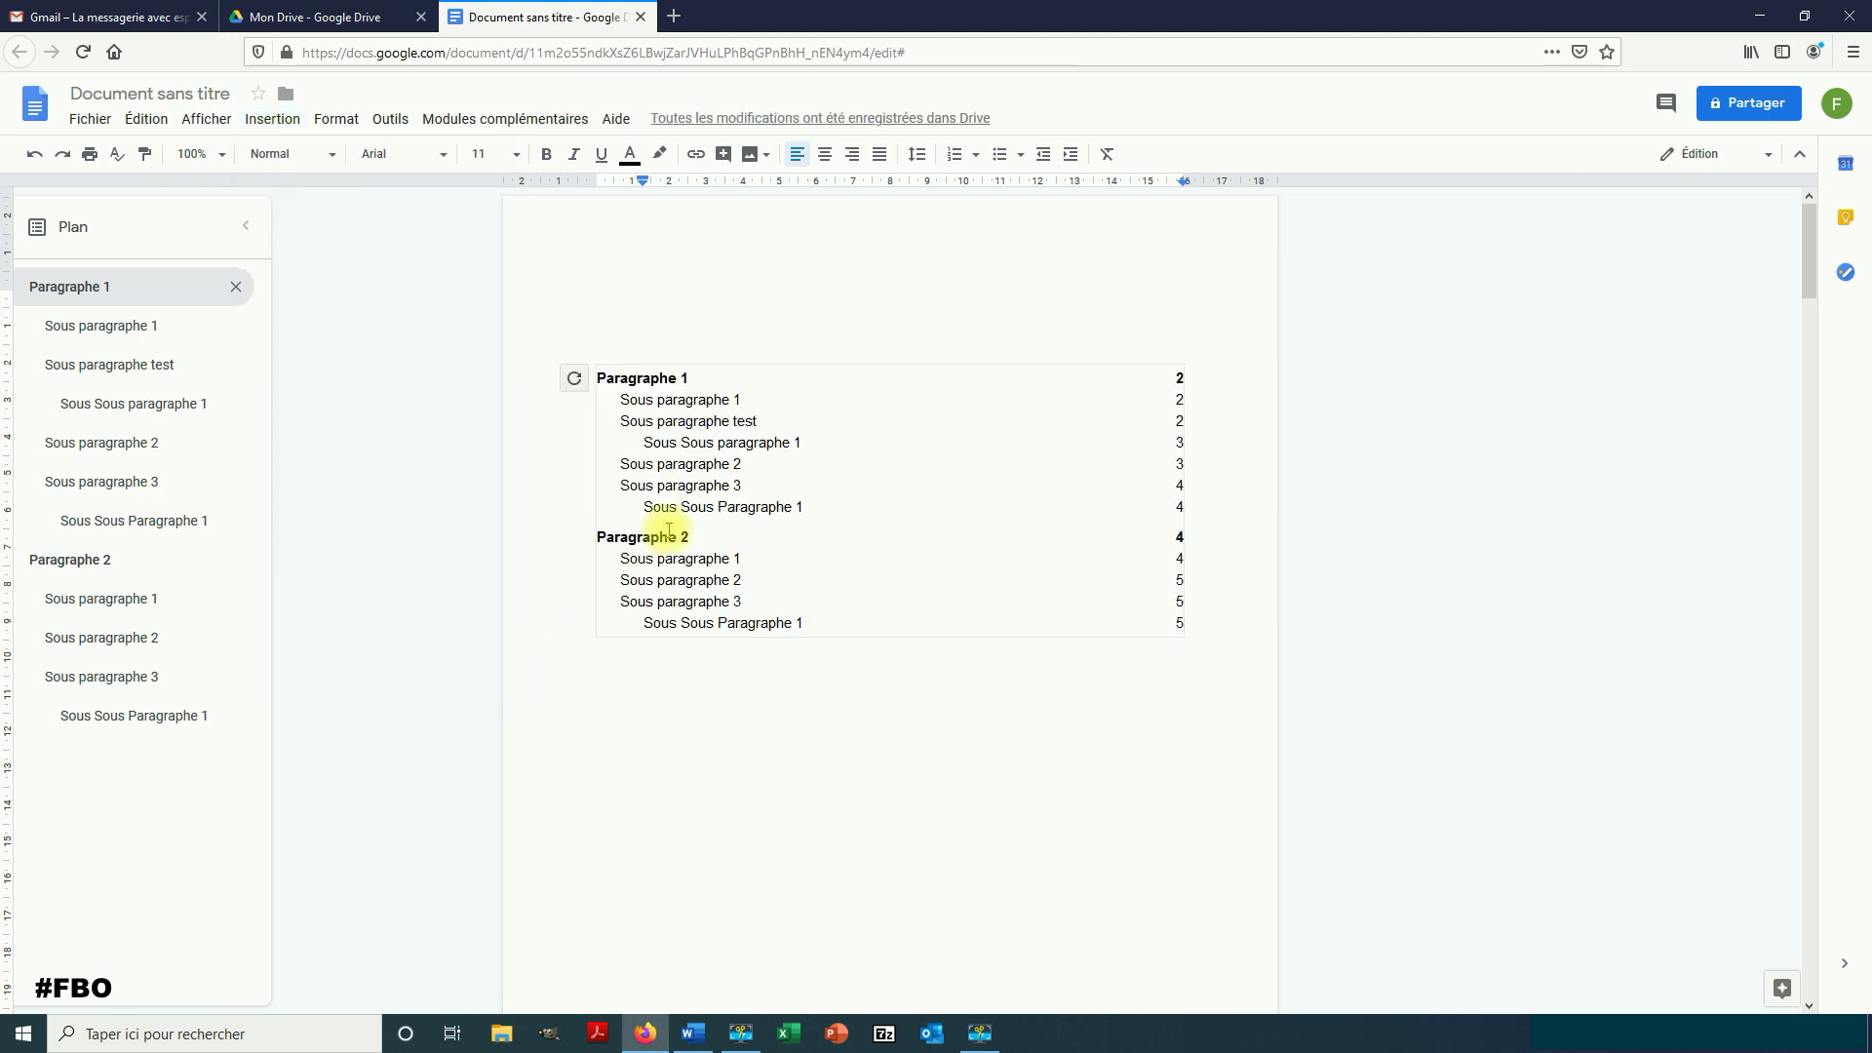
- Duplicate the whole "Sous paragraphe 1" section of Paragraphe 1, heading and text, directly below the original
scroll(663, 526, "down", 10)
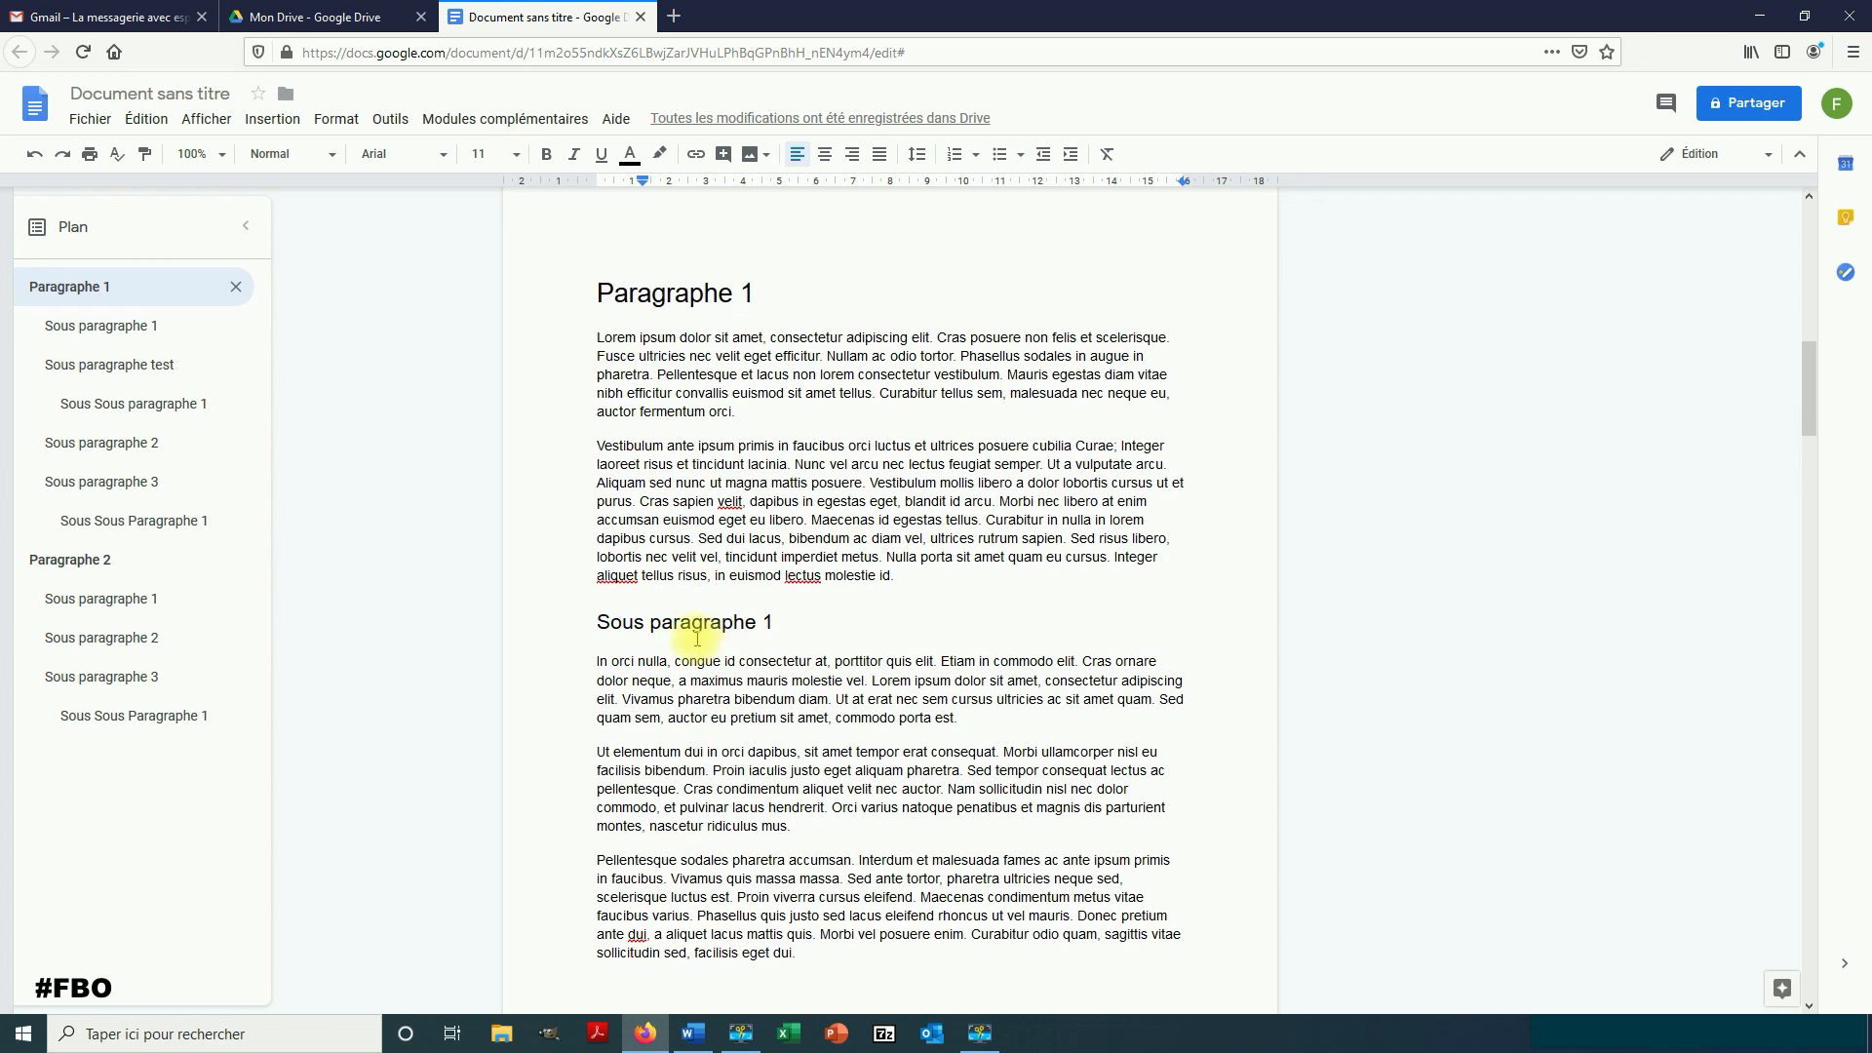
scroll(702, 604, "down", 5)
scroll(682, 565, "up", 4)
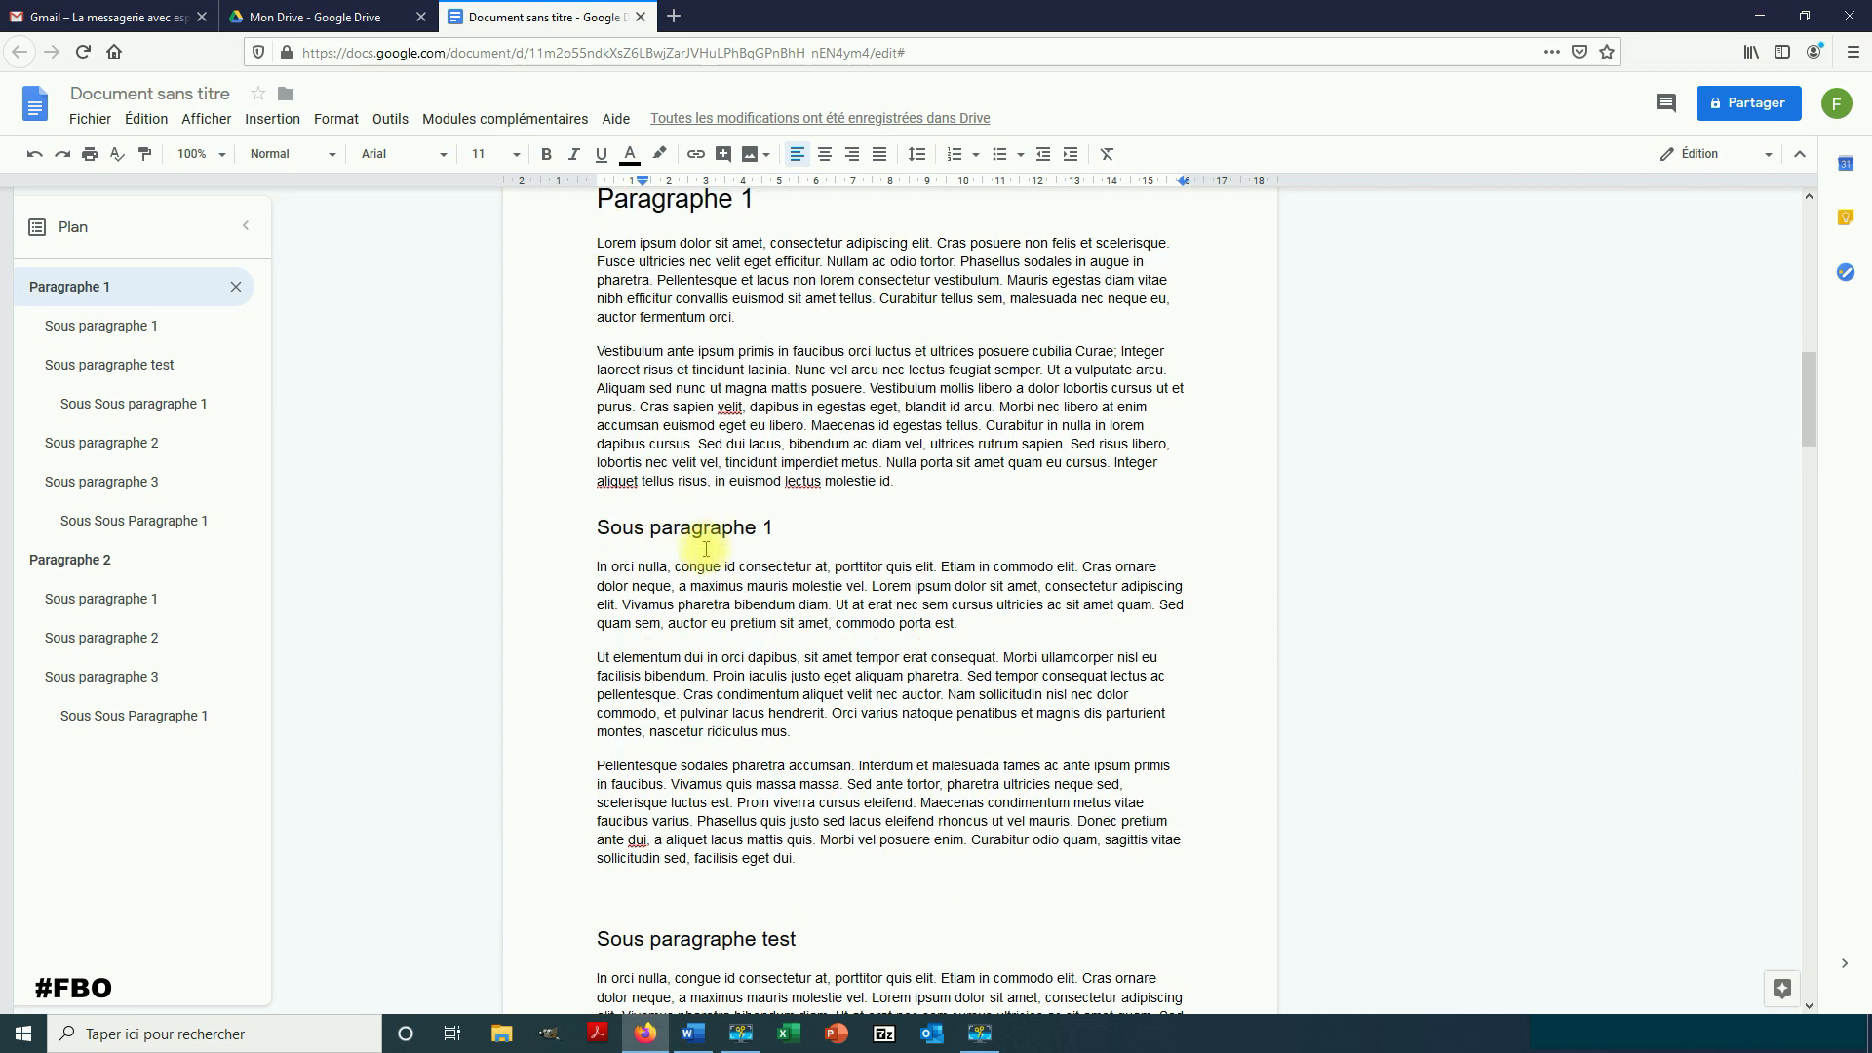
left_click_drag(597, 533, 822, 902)
key("ctrl+c")
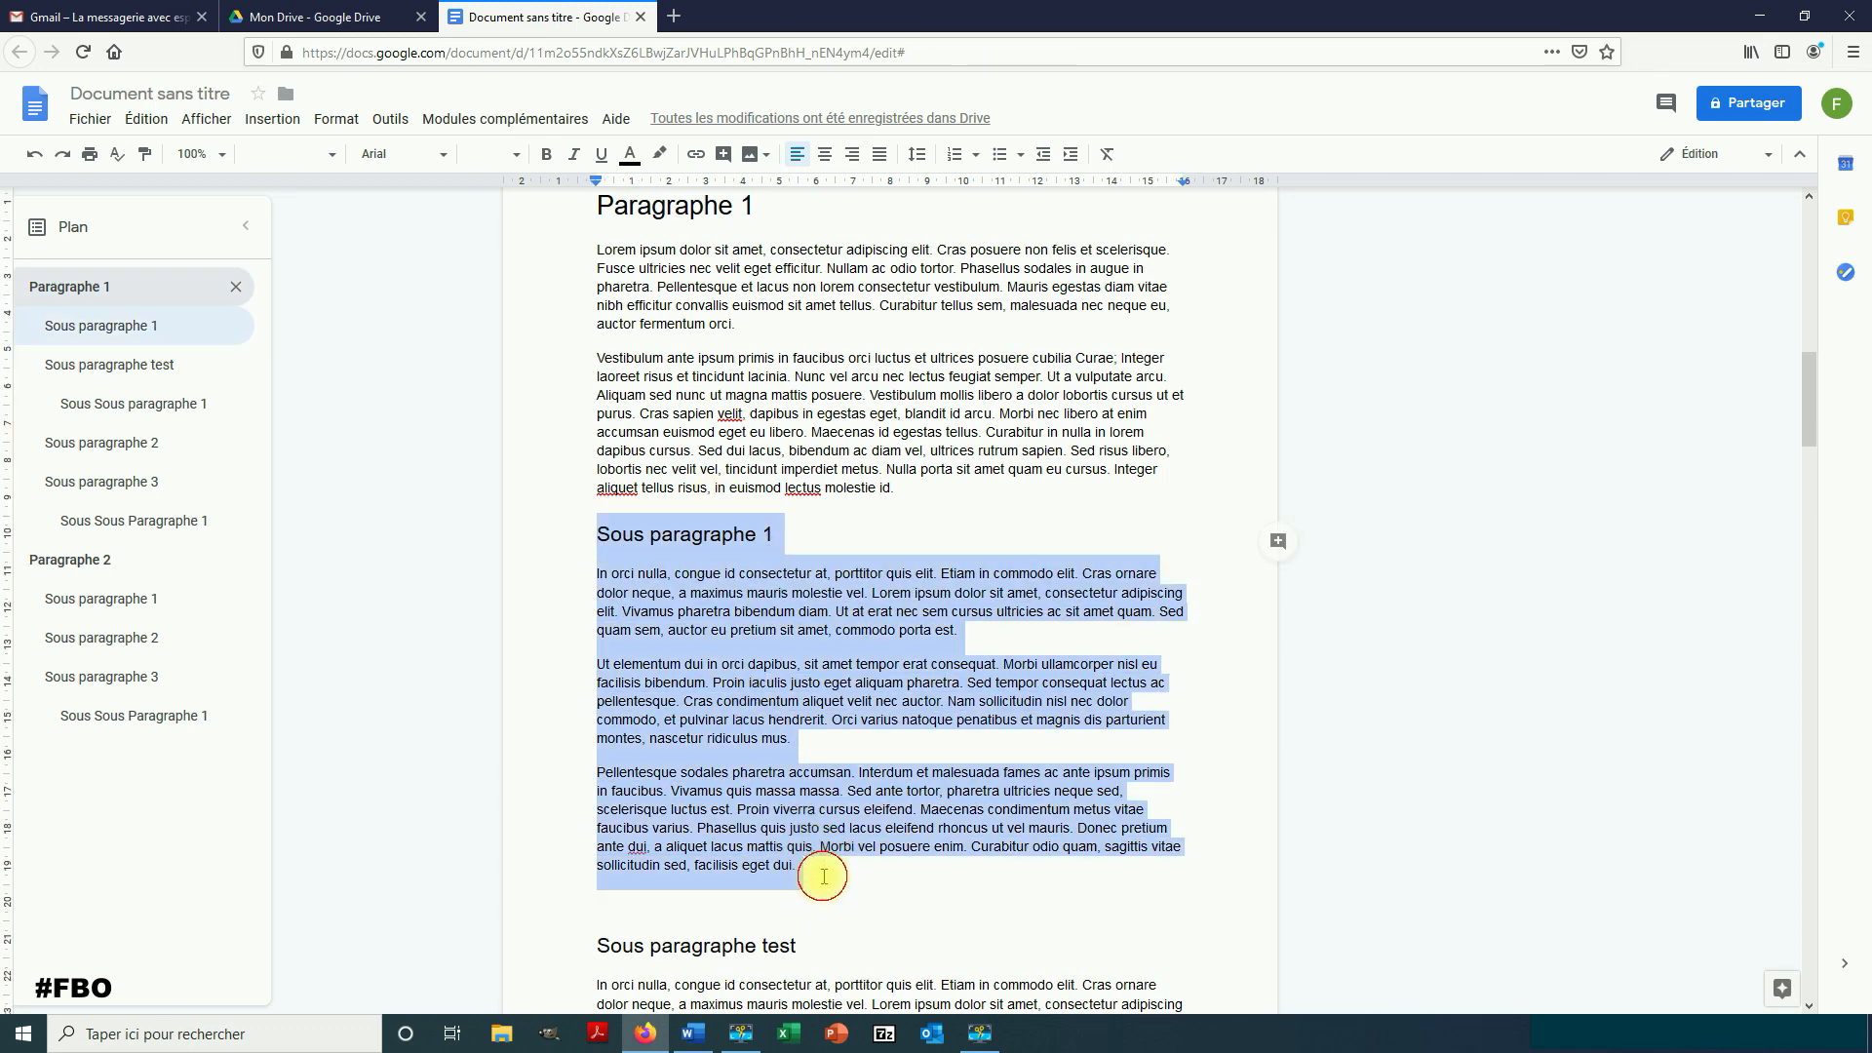
left_click(824, 876)
key("Return")
key("Return")
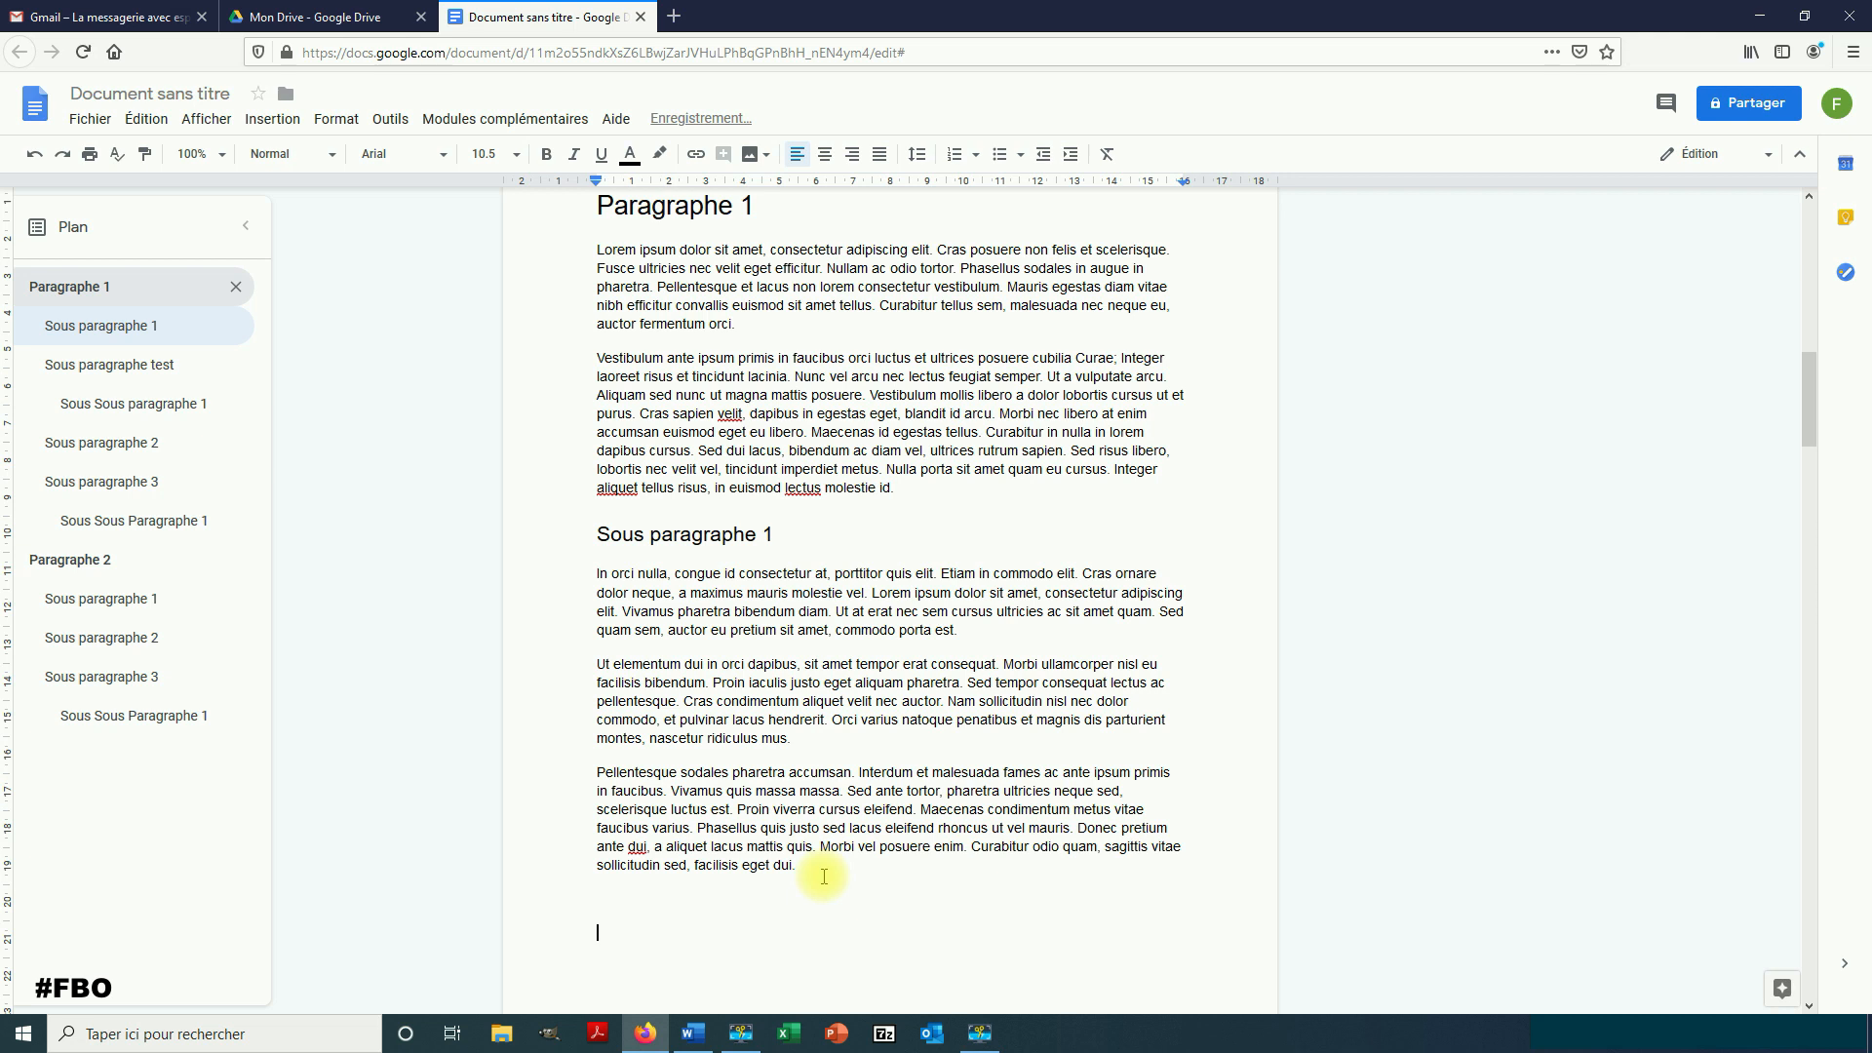
key("ctrl+v")
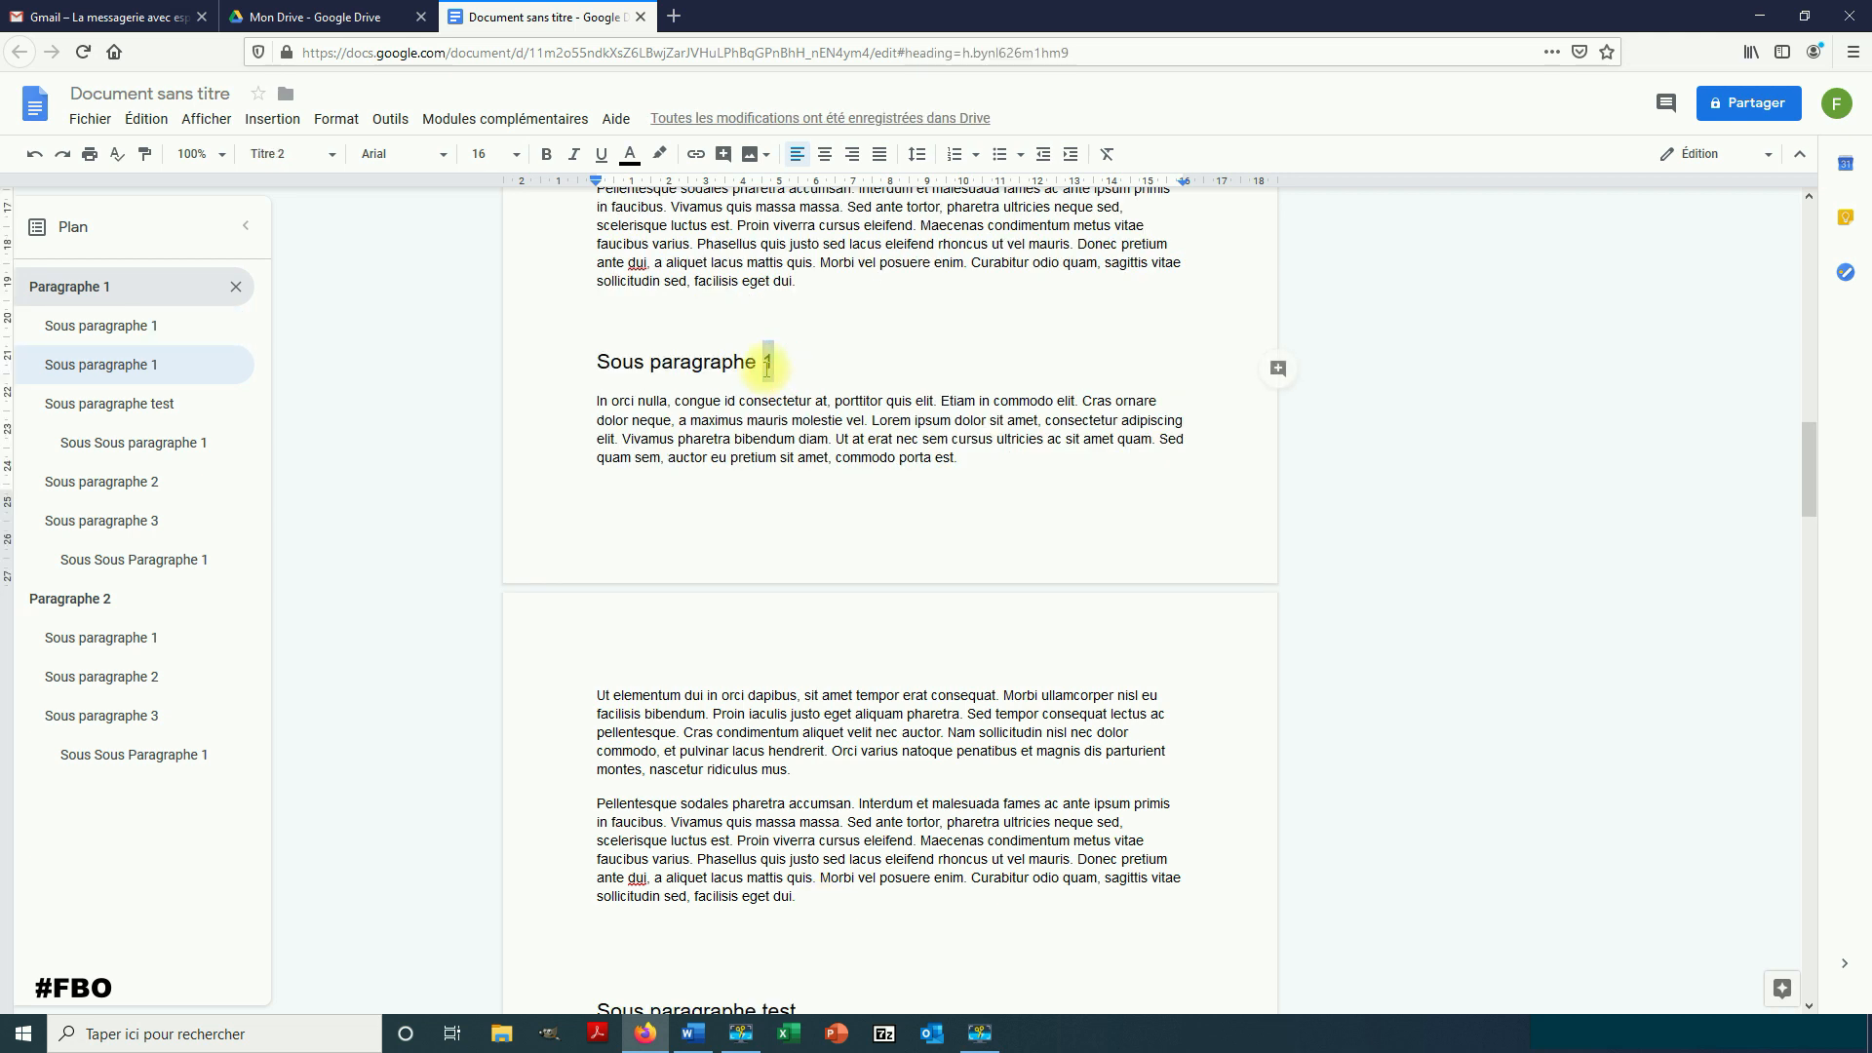
- Rename the duplicated section's heading as "Sous paragraphe NUMERO"
type("NUMEO")
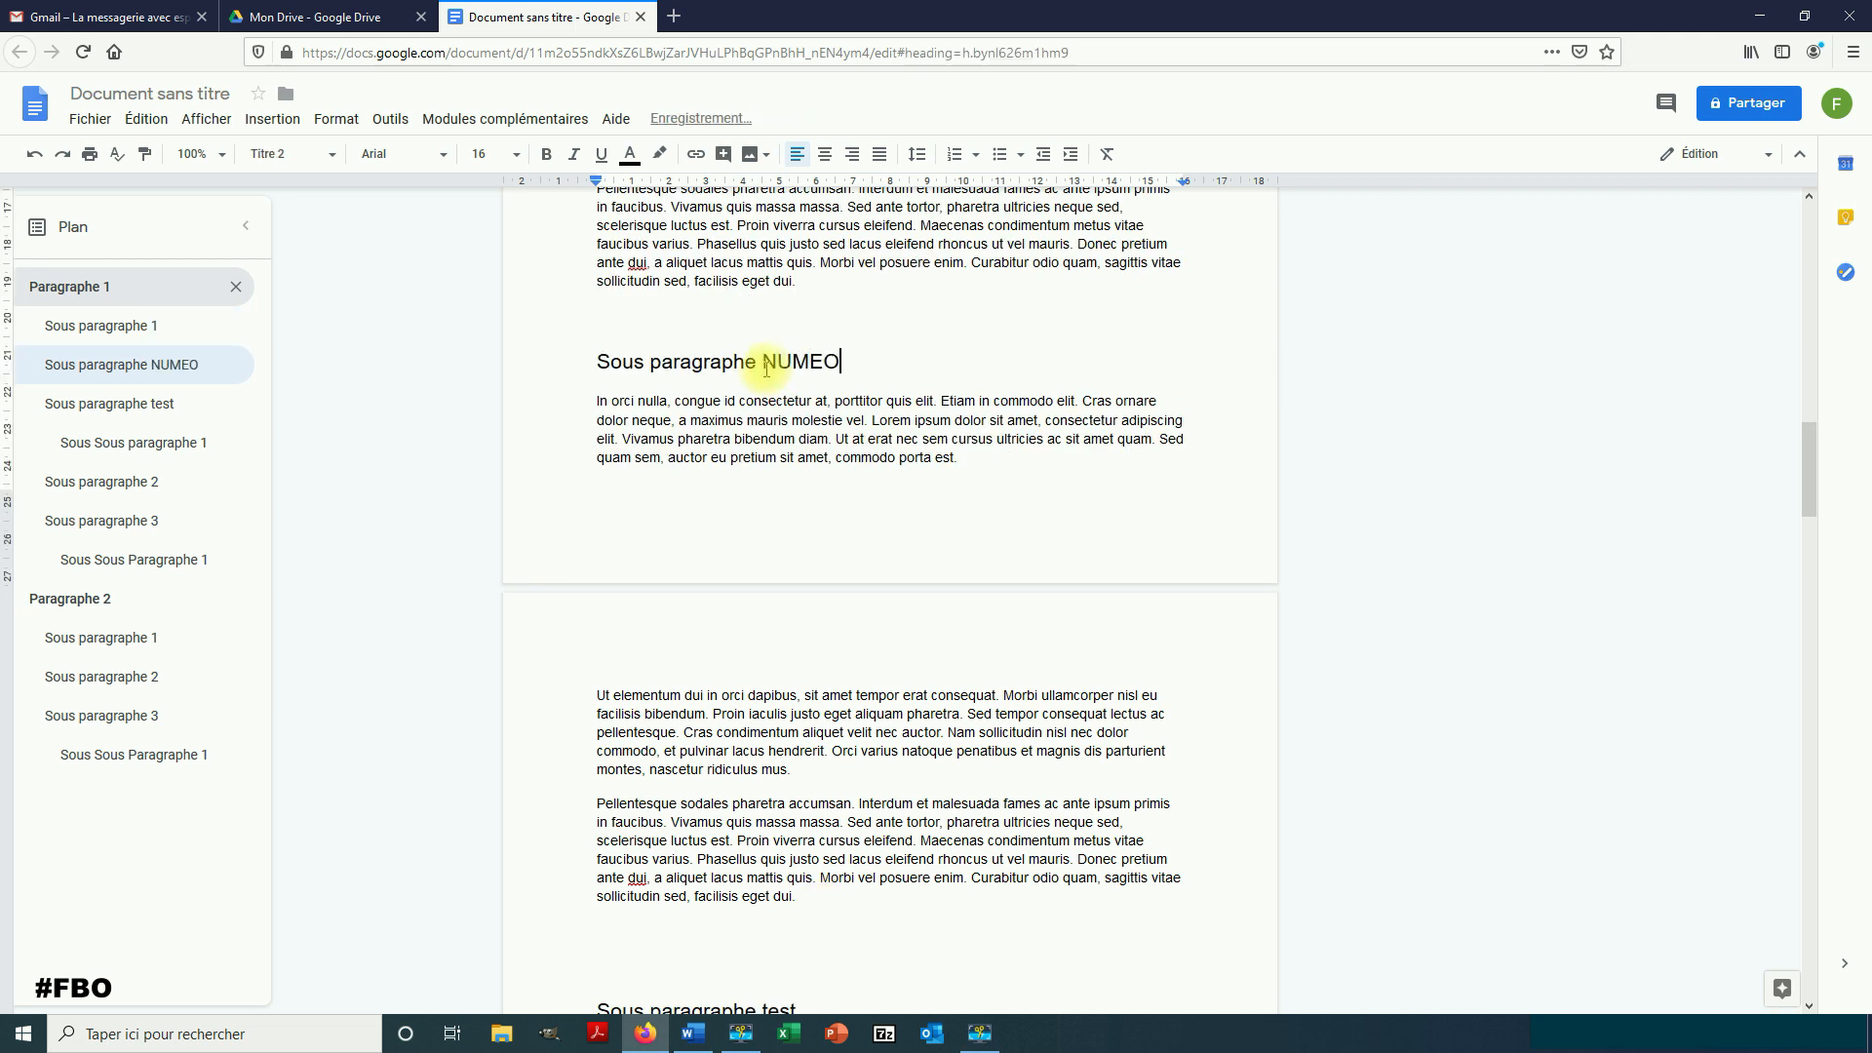
key("BackSpace")
type("RO")
- Update the table of contents on the first page to include the added section
scroll(770, 400, "up", 15)
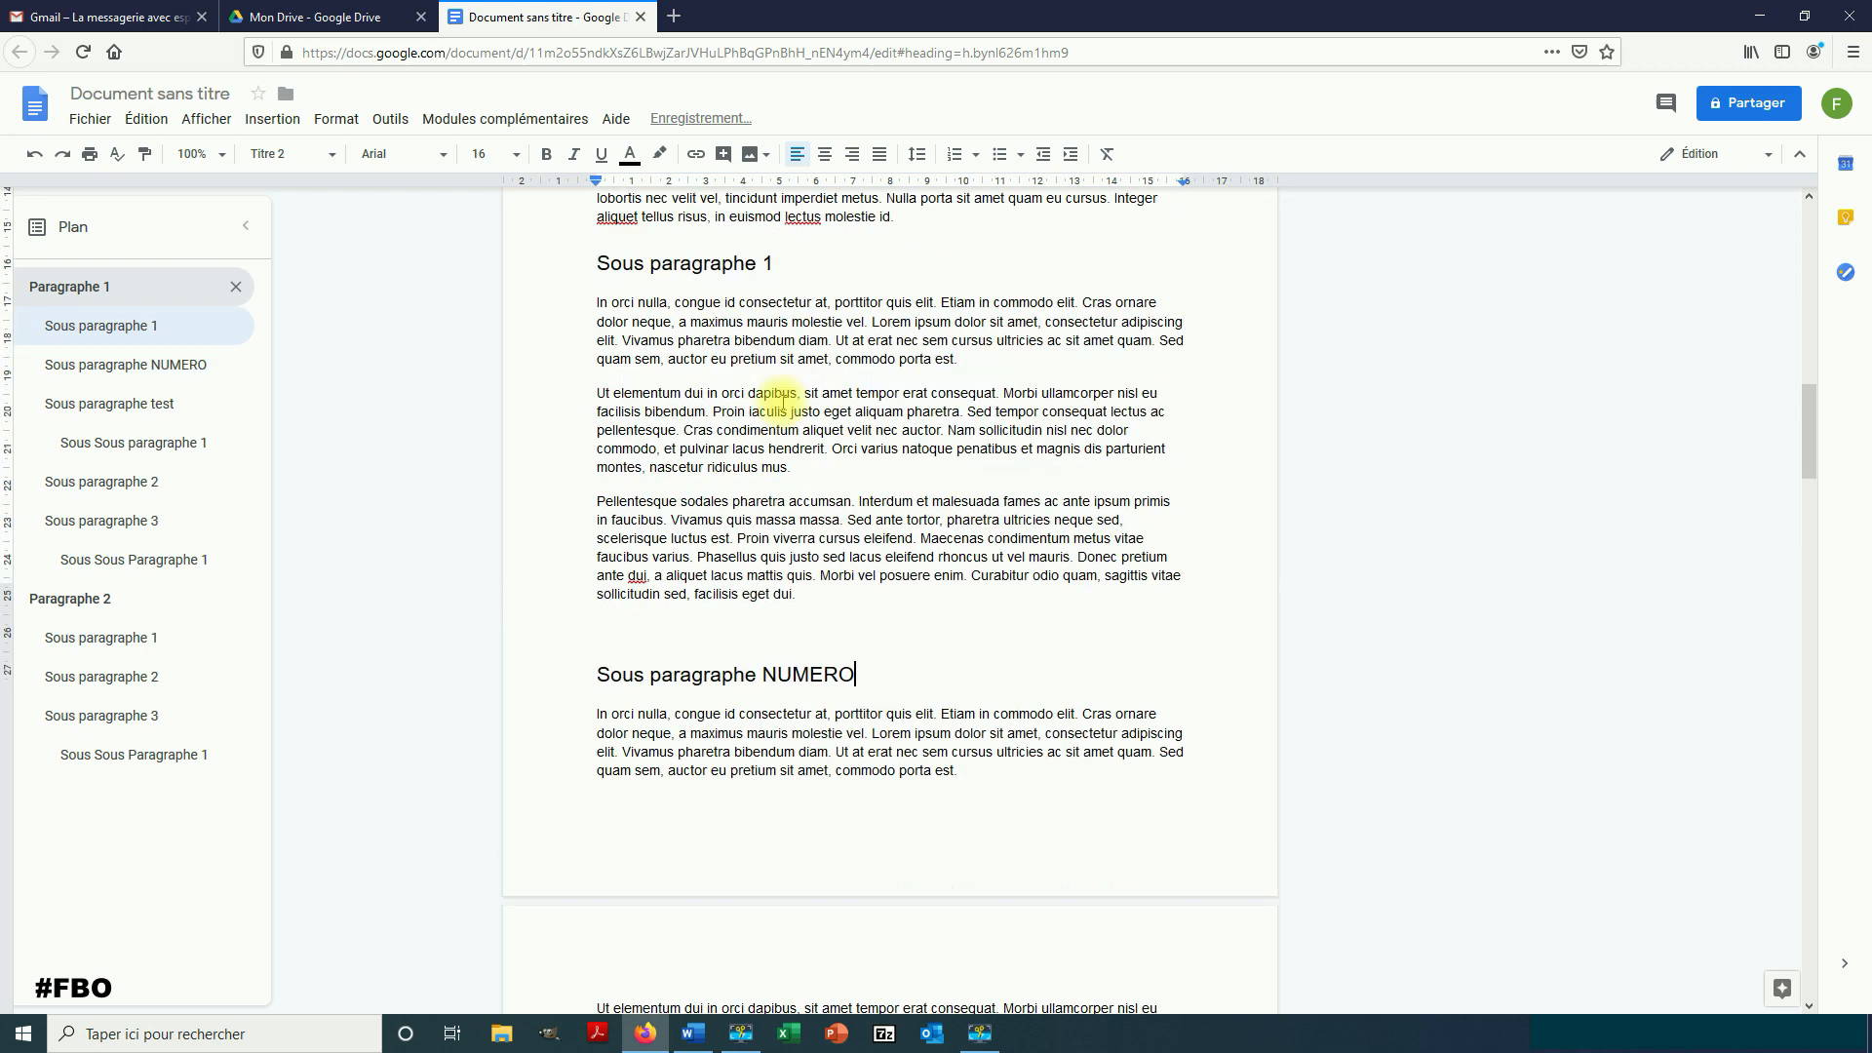
left_click(658, 379)
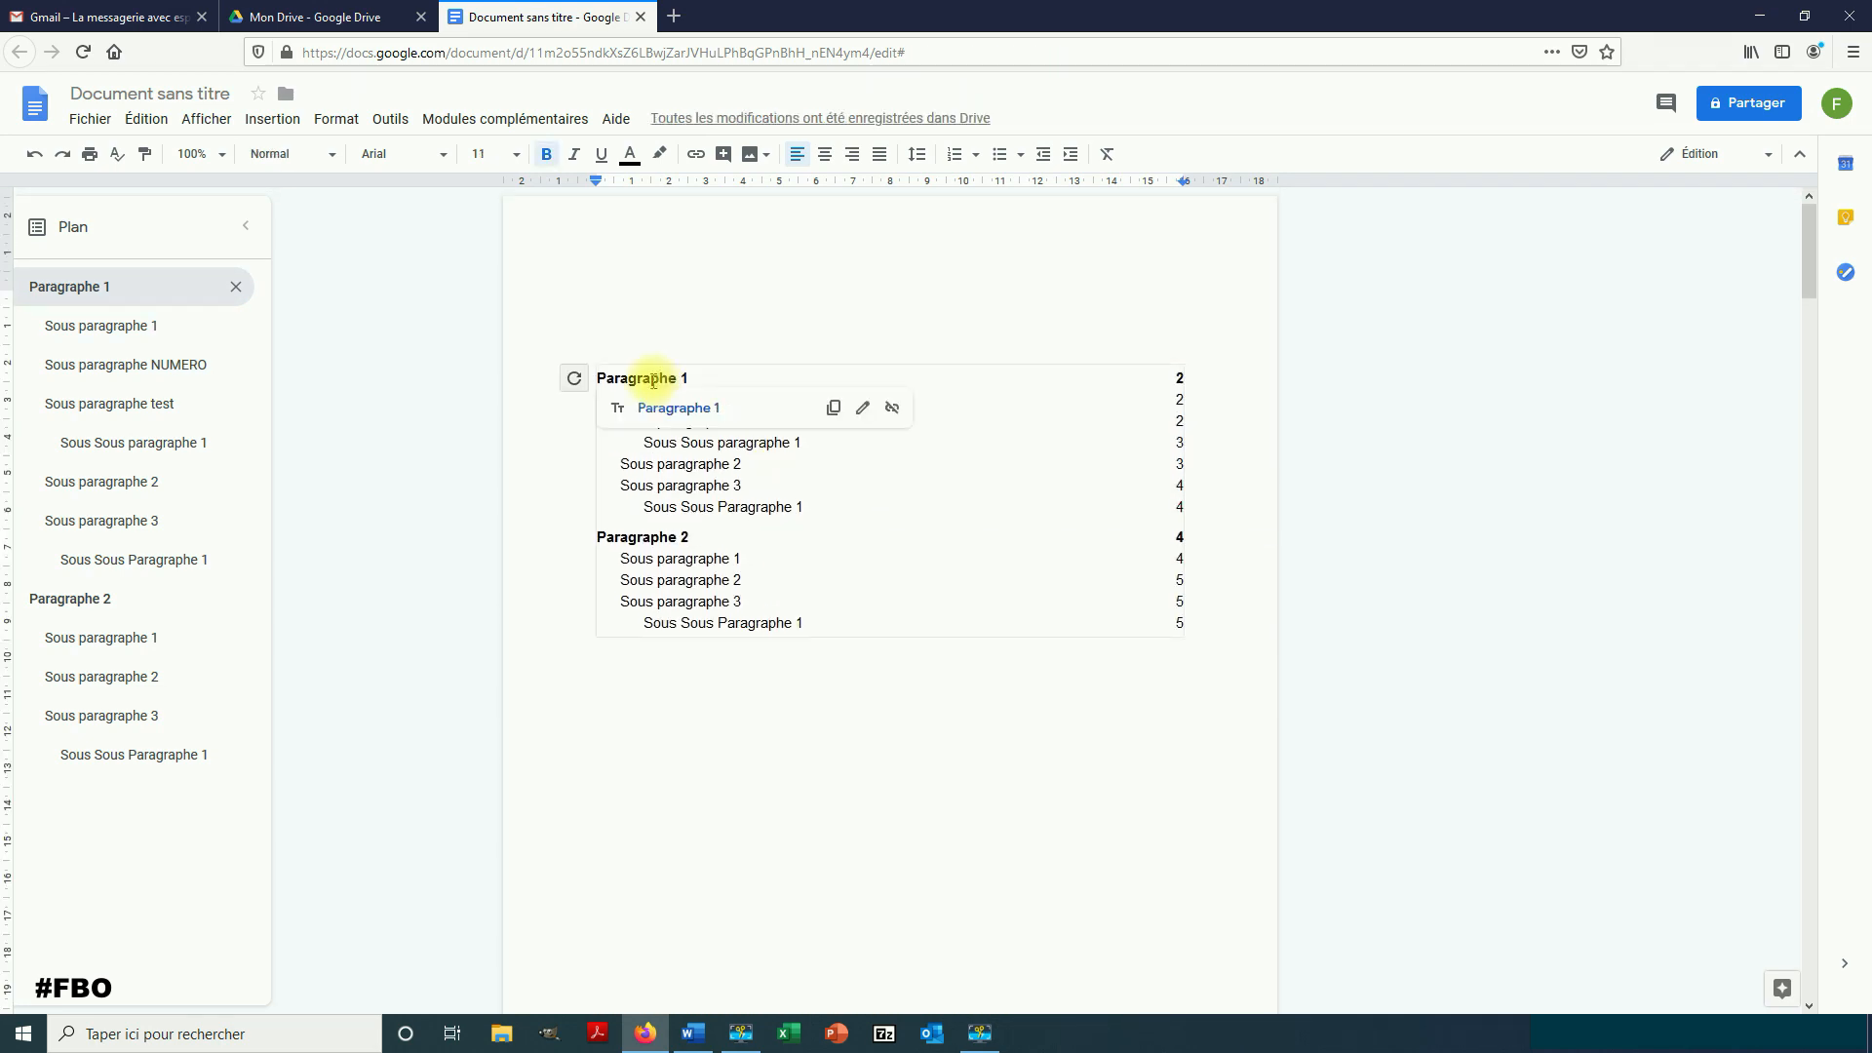
left_click(574, 382)
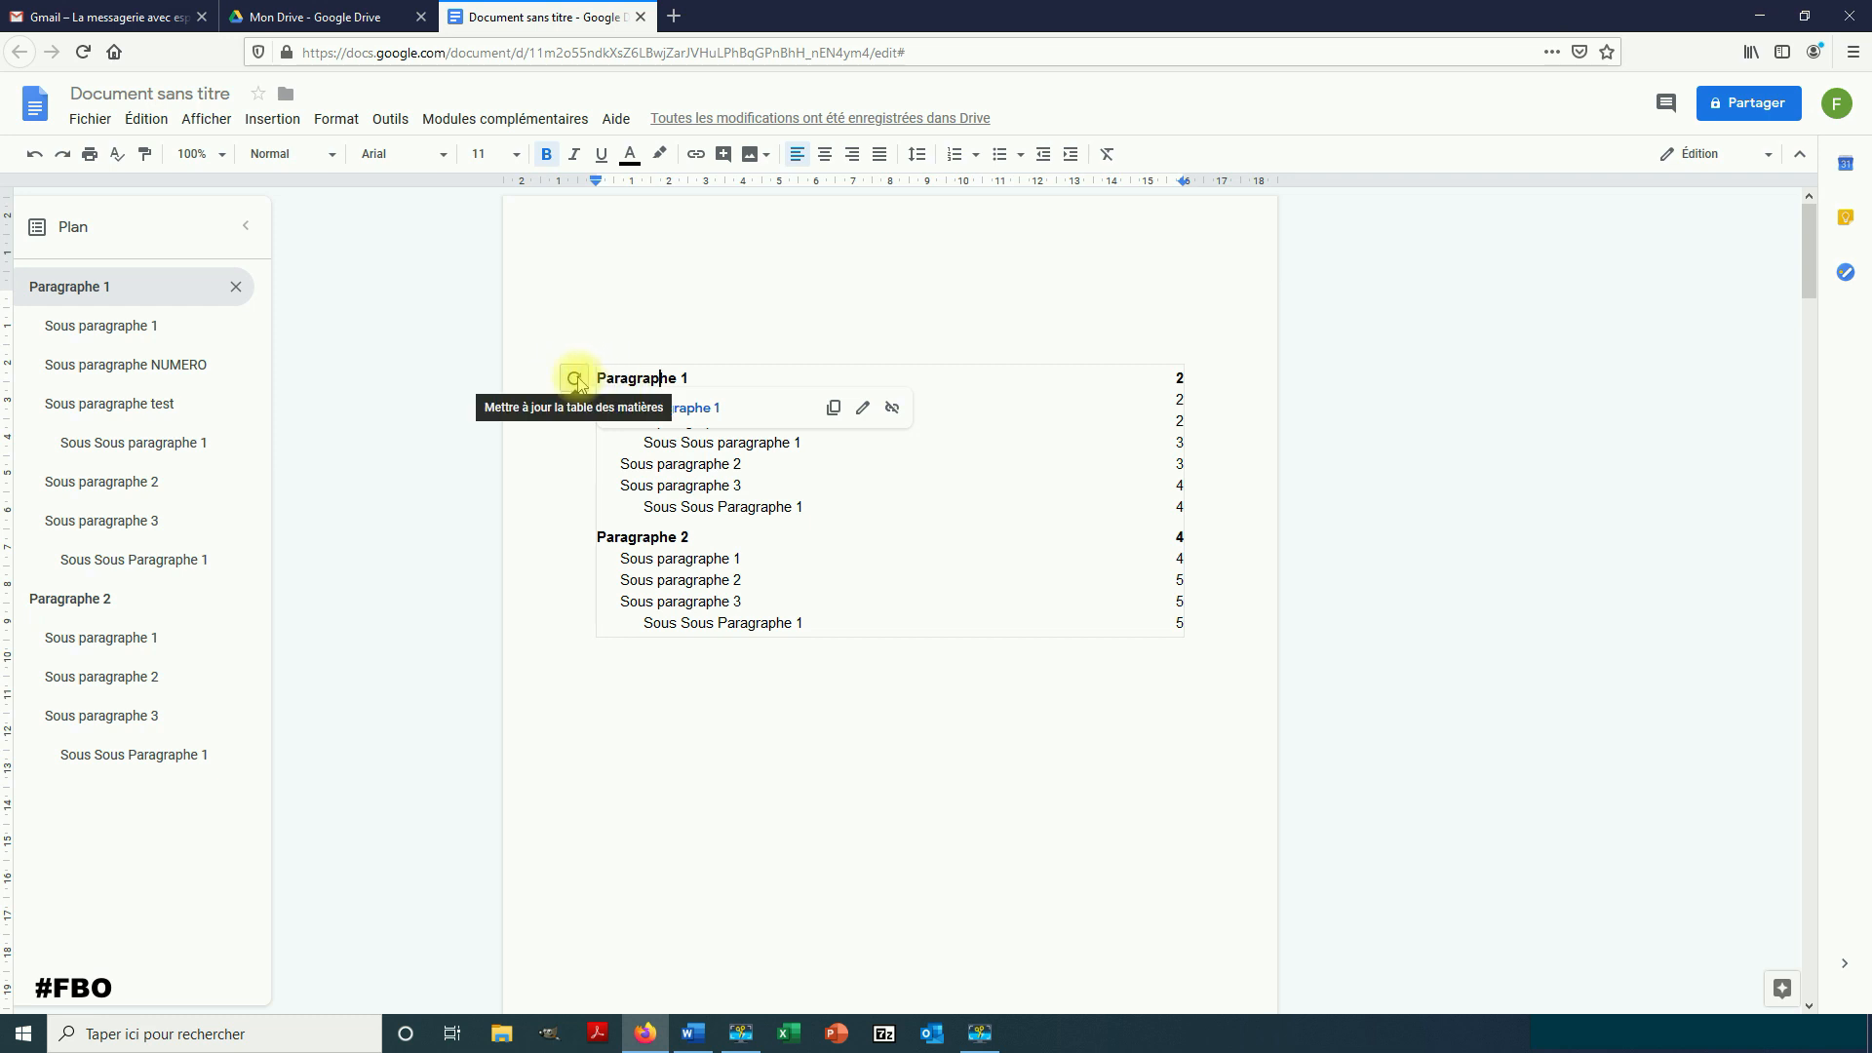
- Refresh the first-page table of contents so that it lists the "Sous paragraphe NUMERO" section
left_click(575, 381)
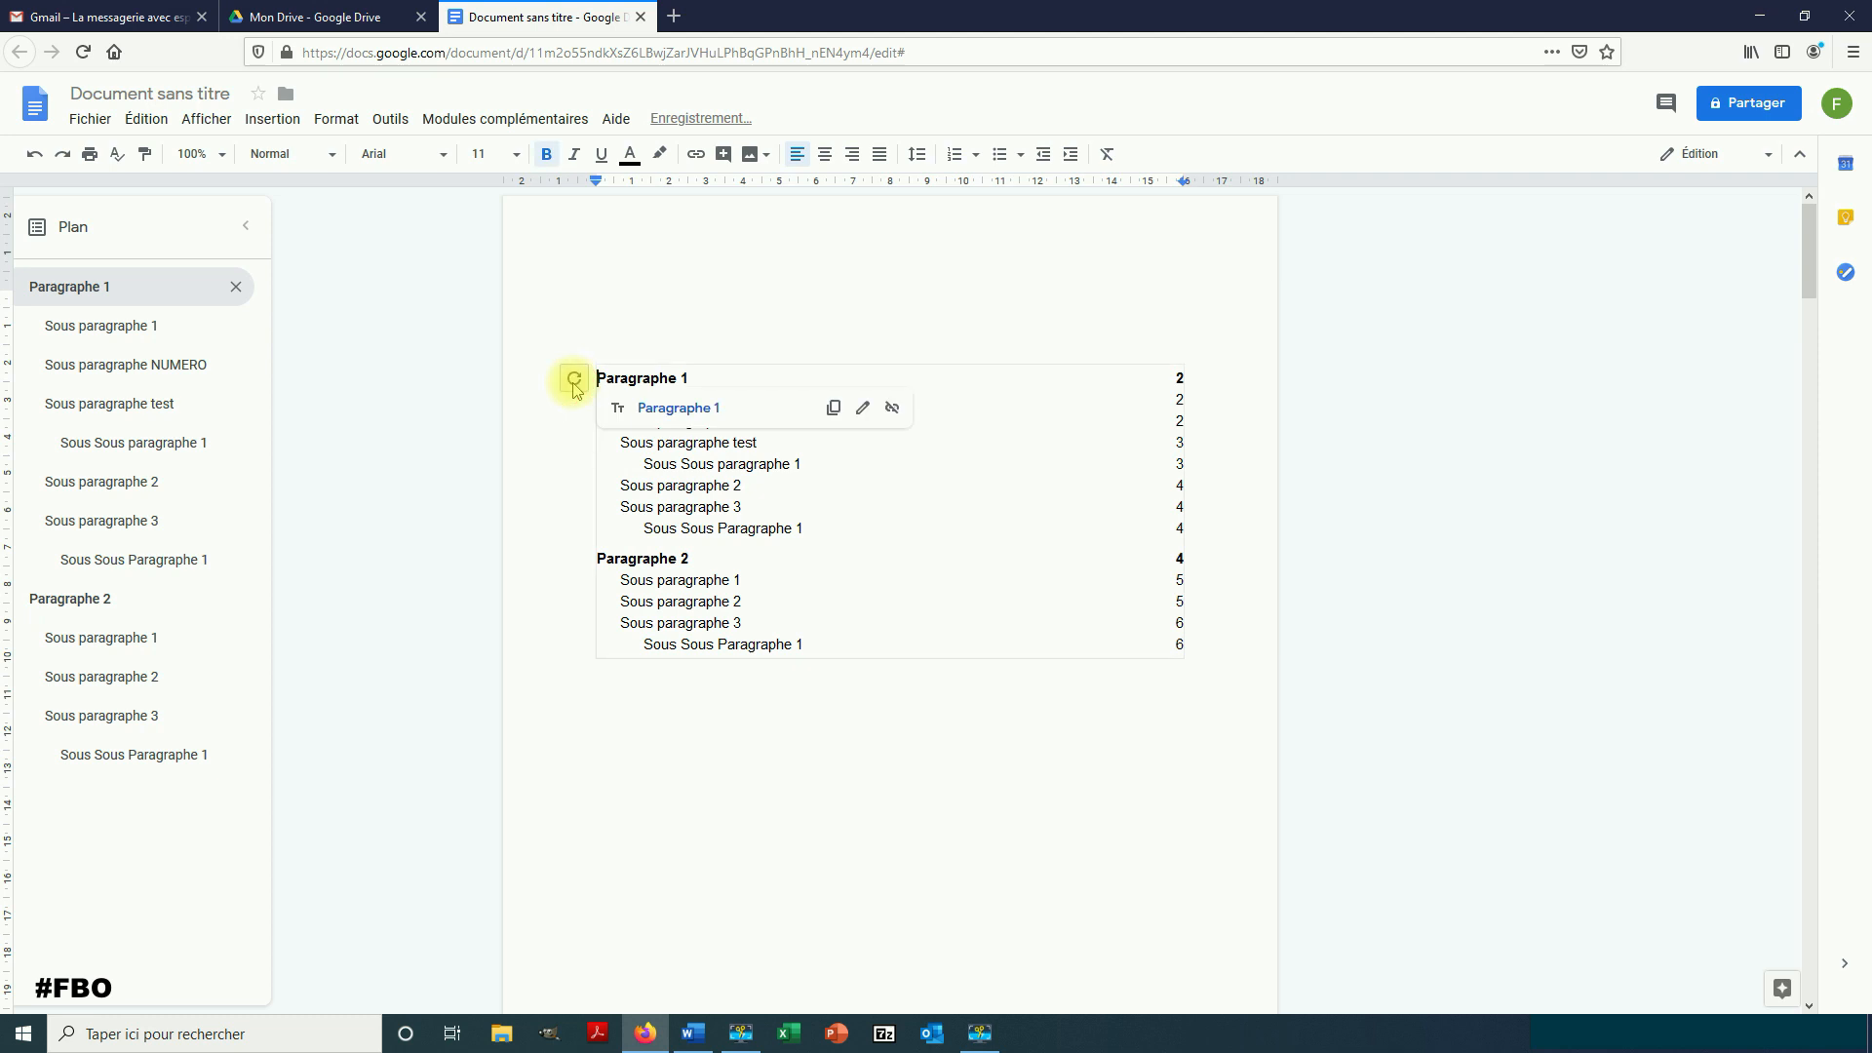
left_click(603, 519)
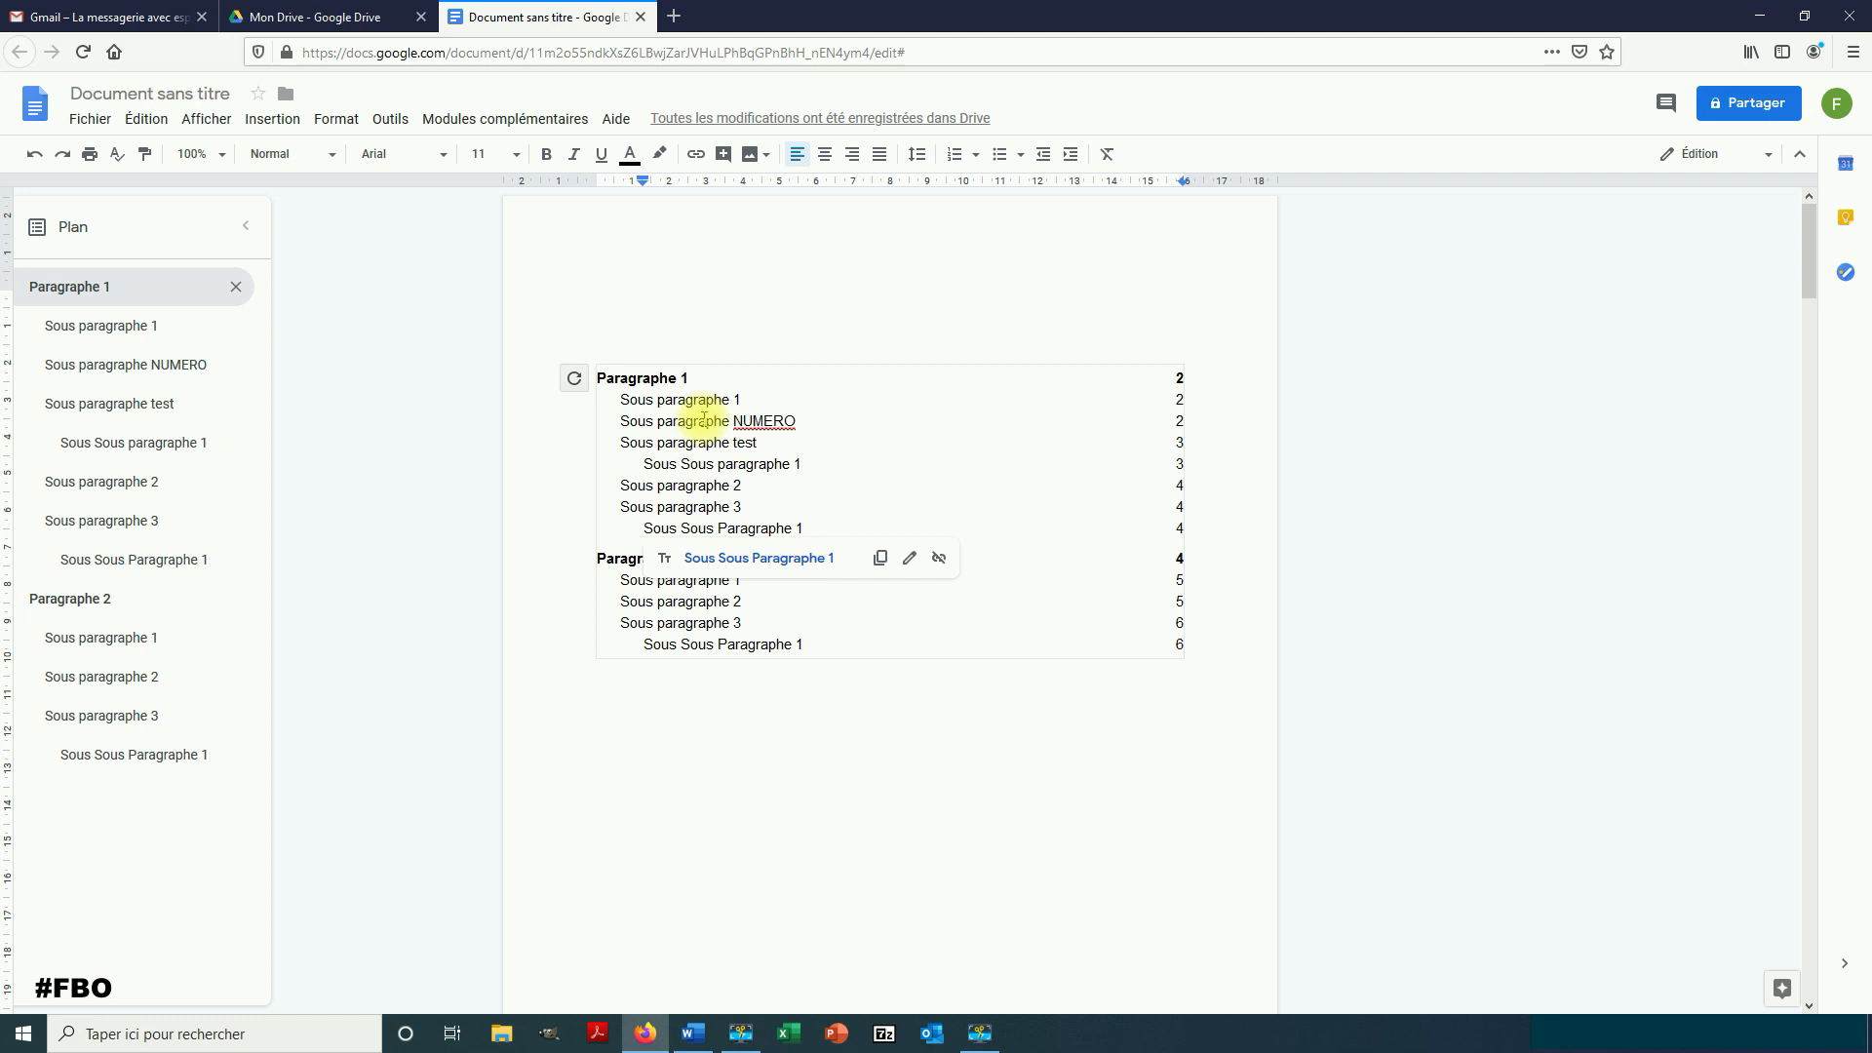
- Inspect the link text and target of the "Sous paragraphe NUMERO" entry in the table of contents, leaving the entry unedited
left_click(706, 421)
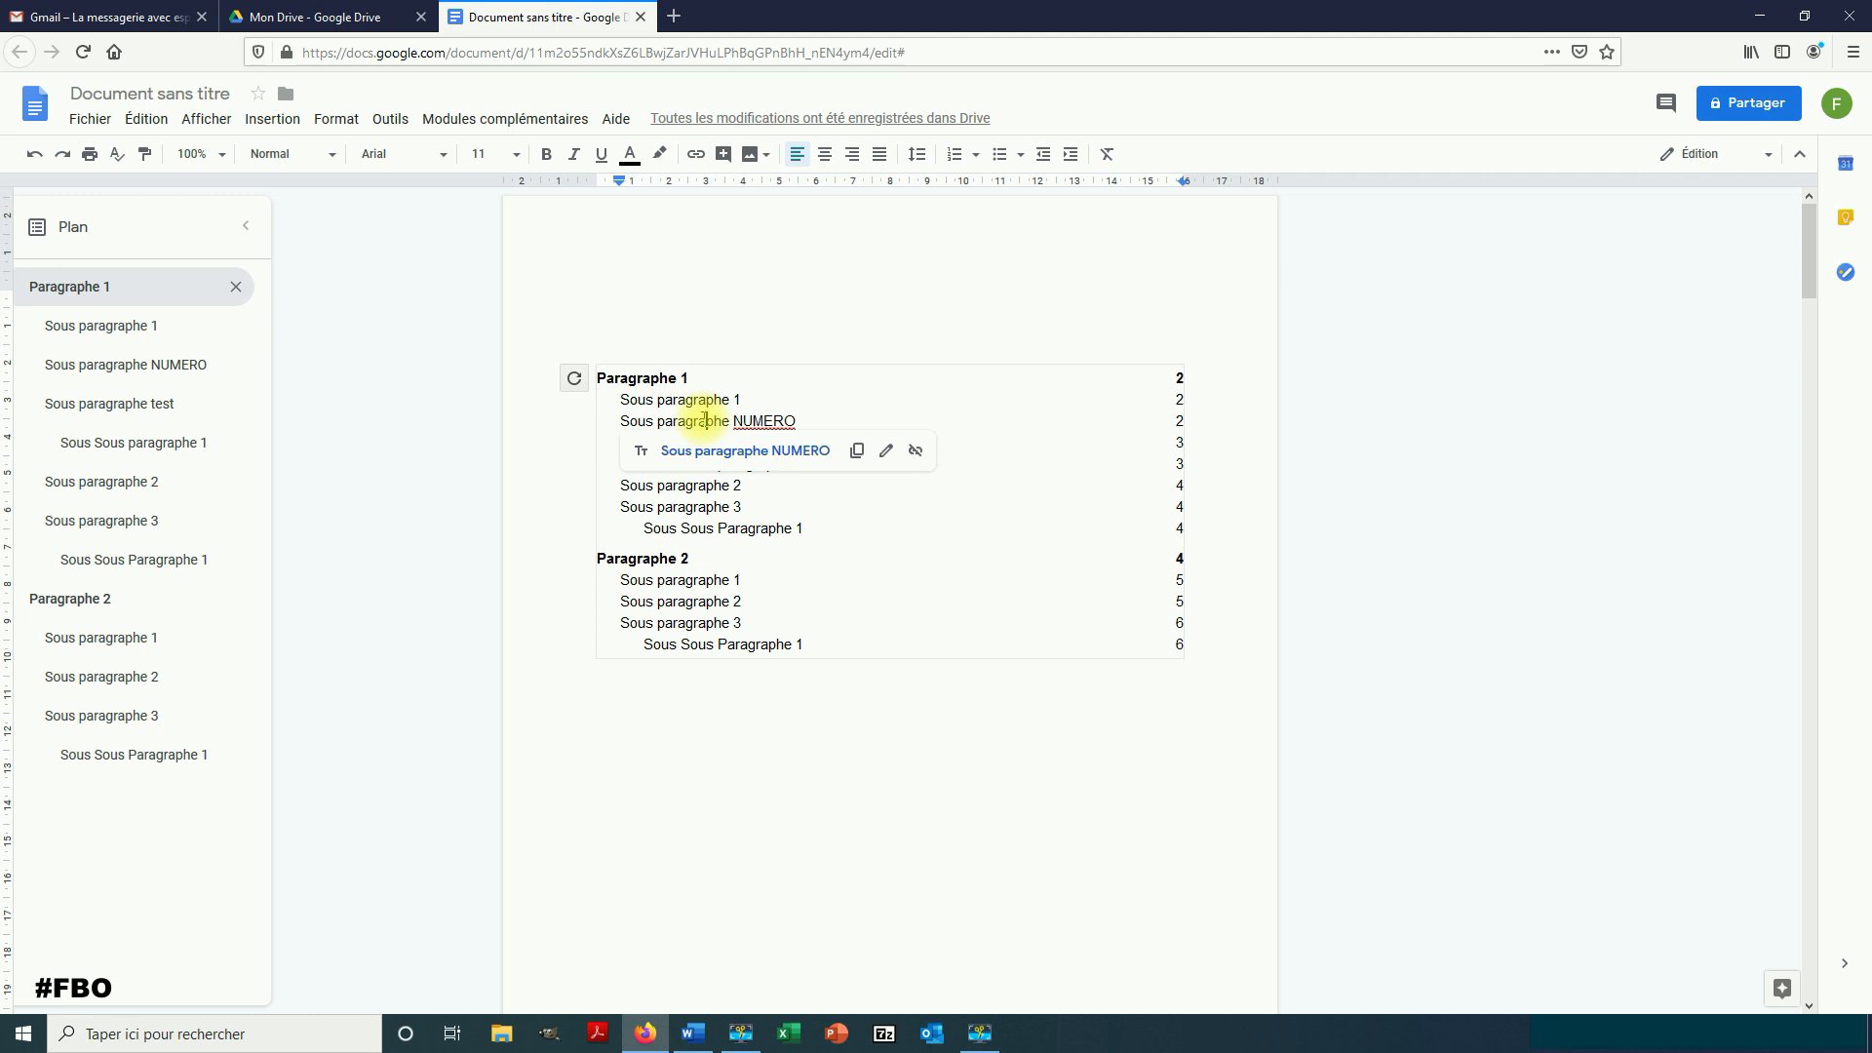
mouse_move(646, 420)
left_mouse_down()
mouse_move(773, 417)
mouse_move(823, 443)
left_mouse_up()
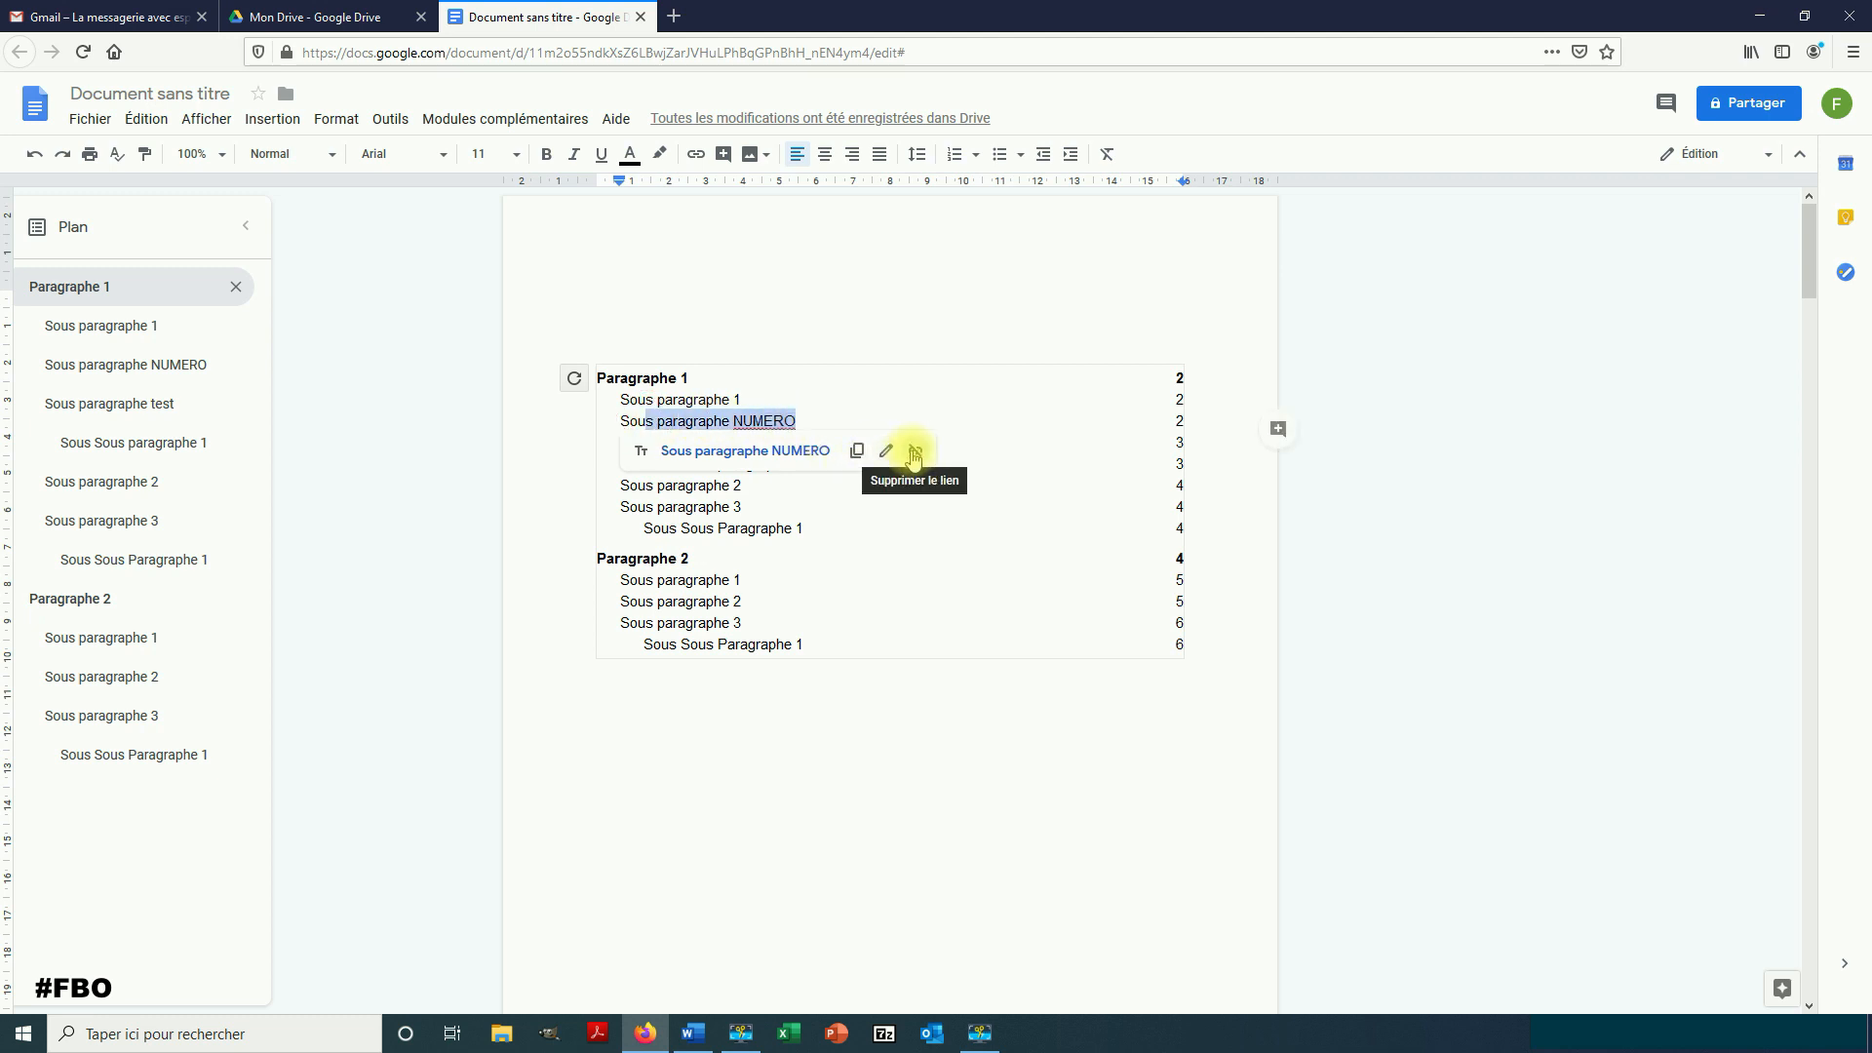
left_click(887, 454)
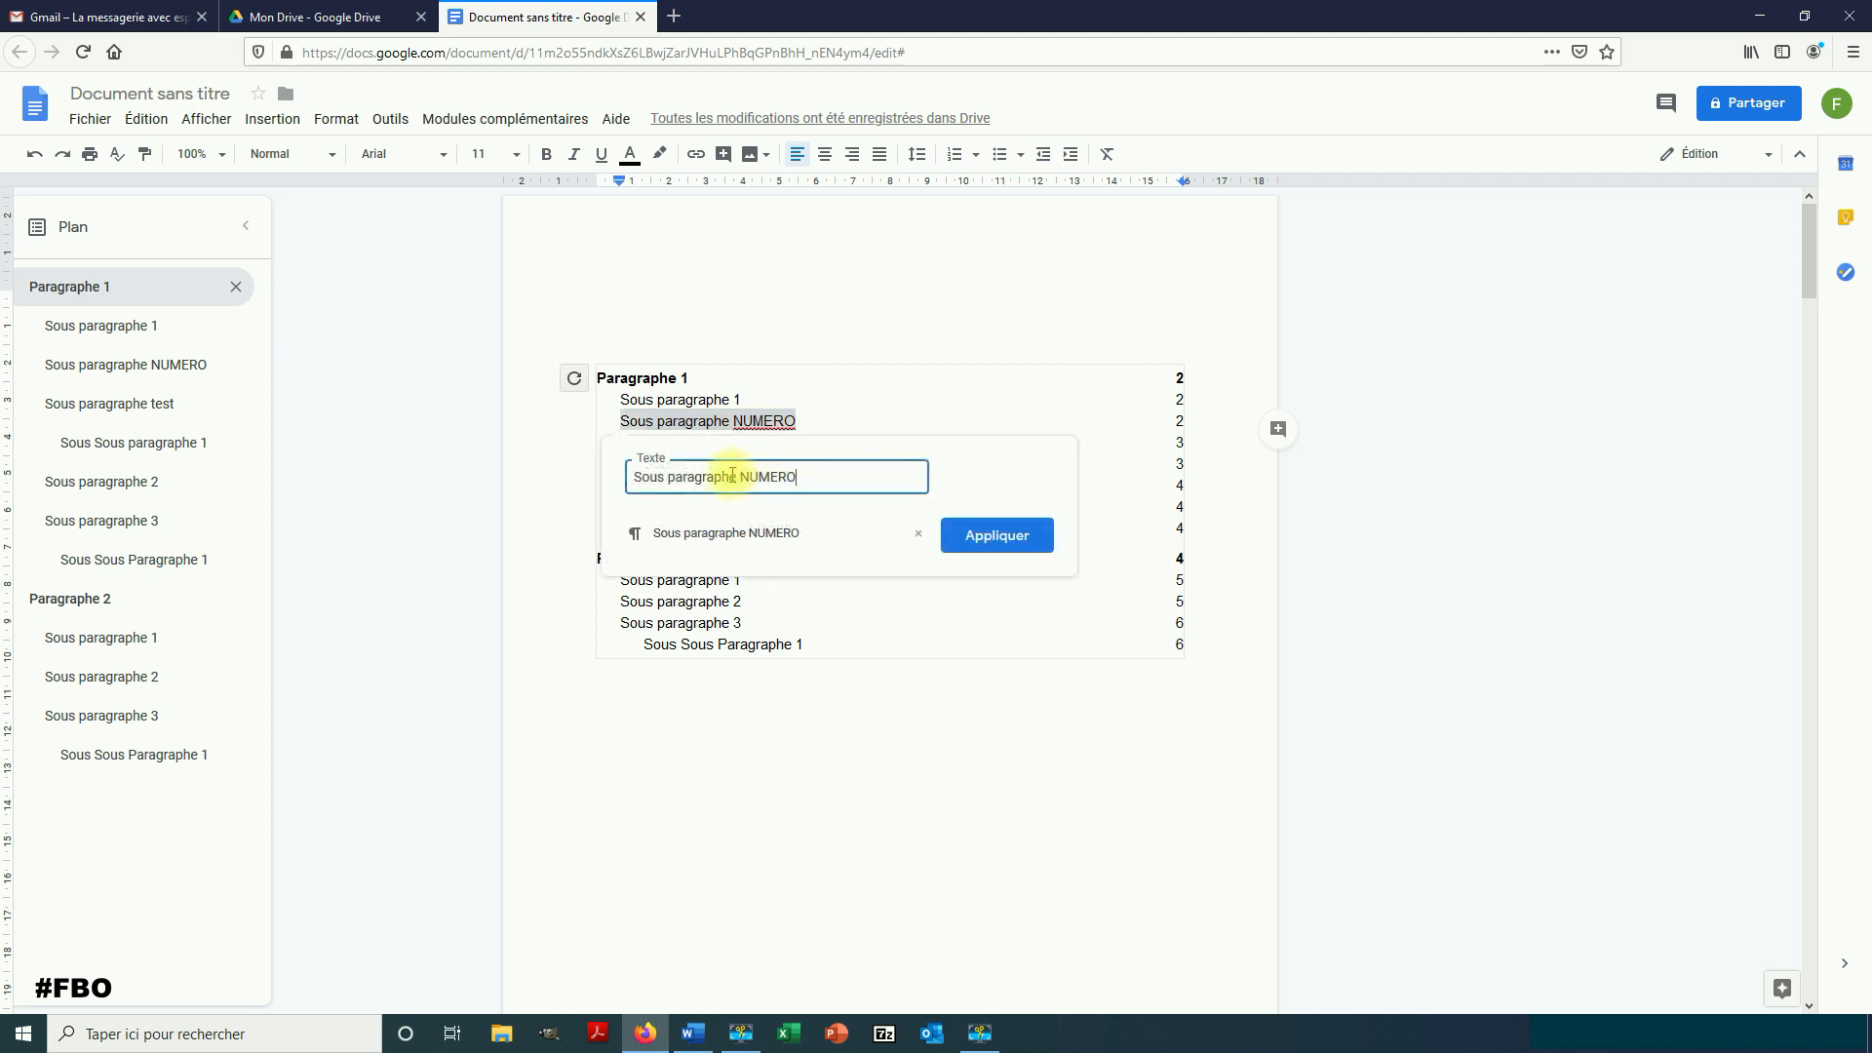
left_click(773, 421)
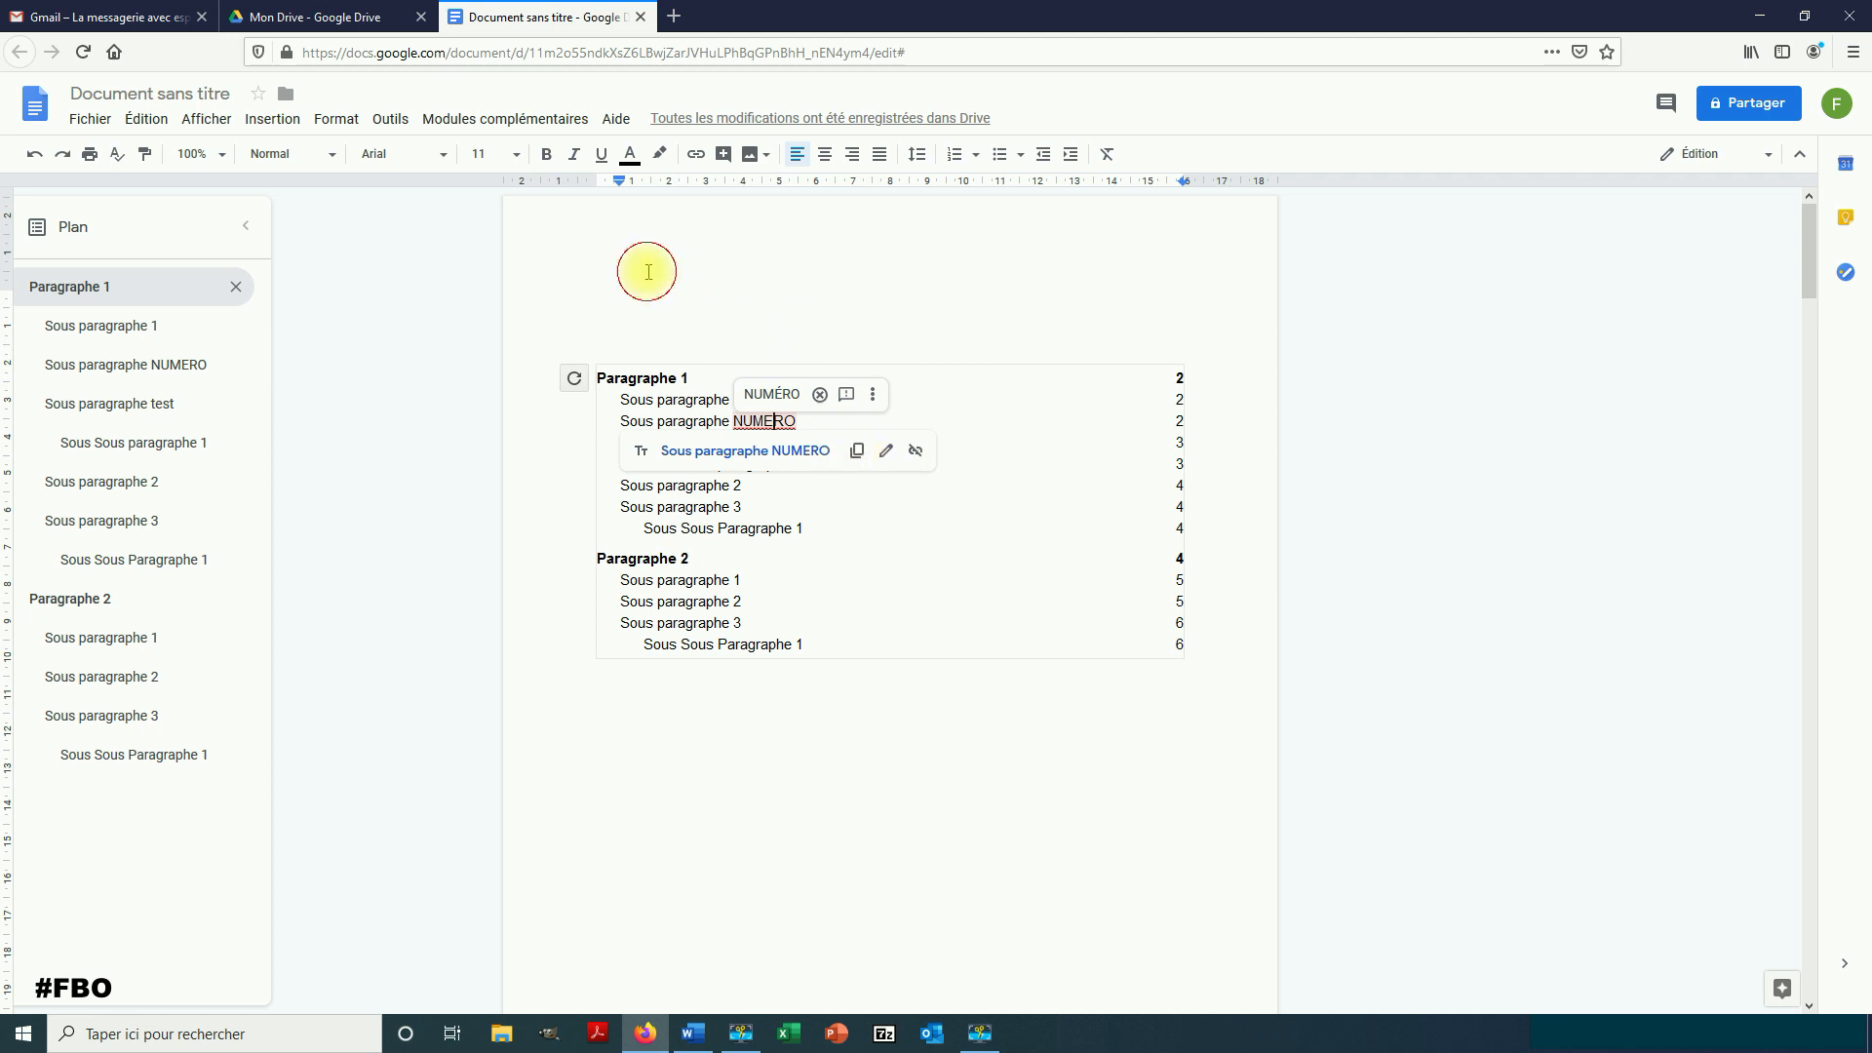
left_click(679, 705)
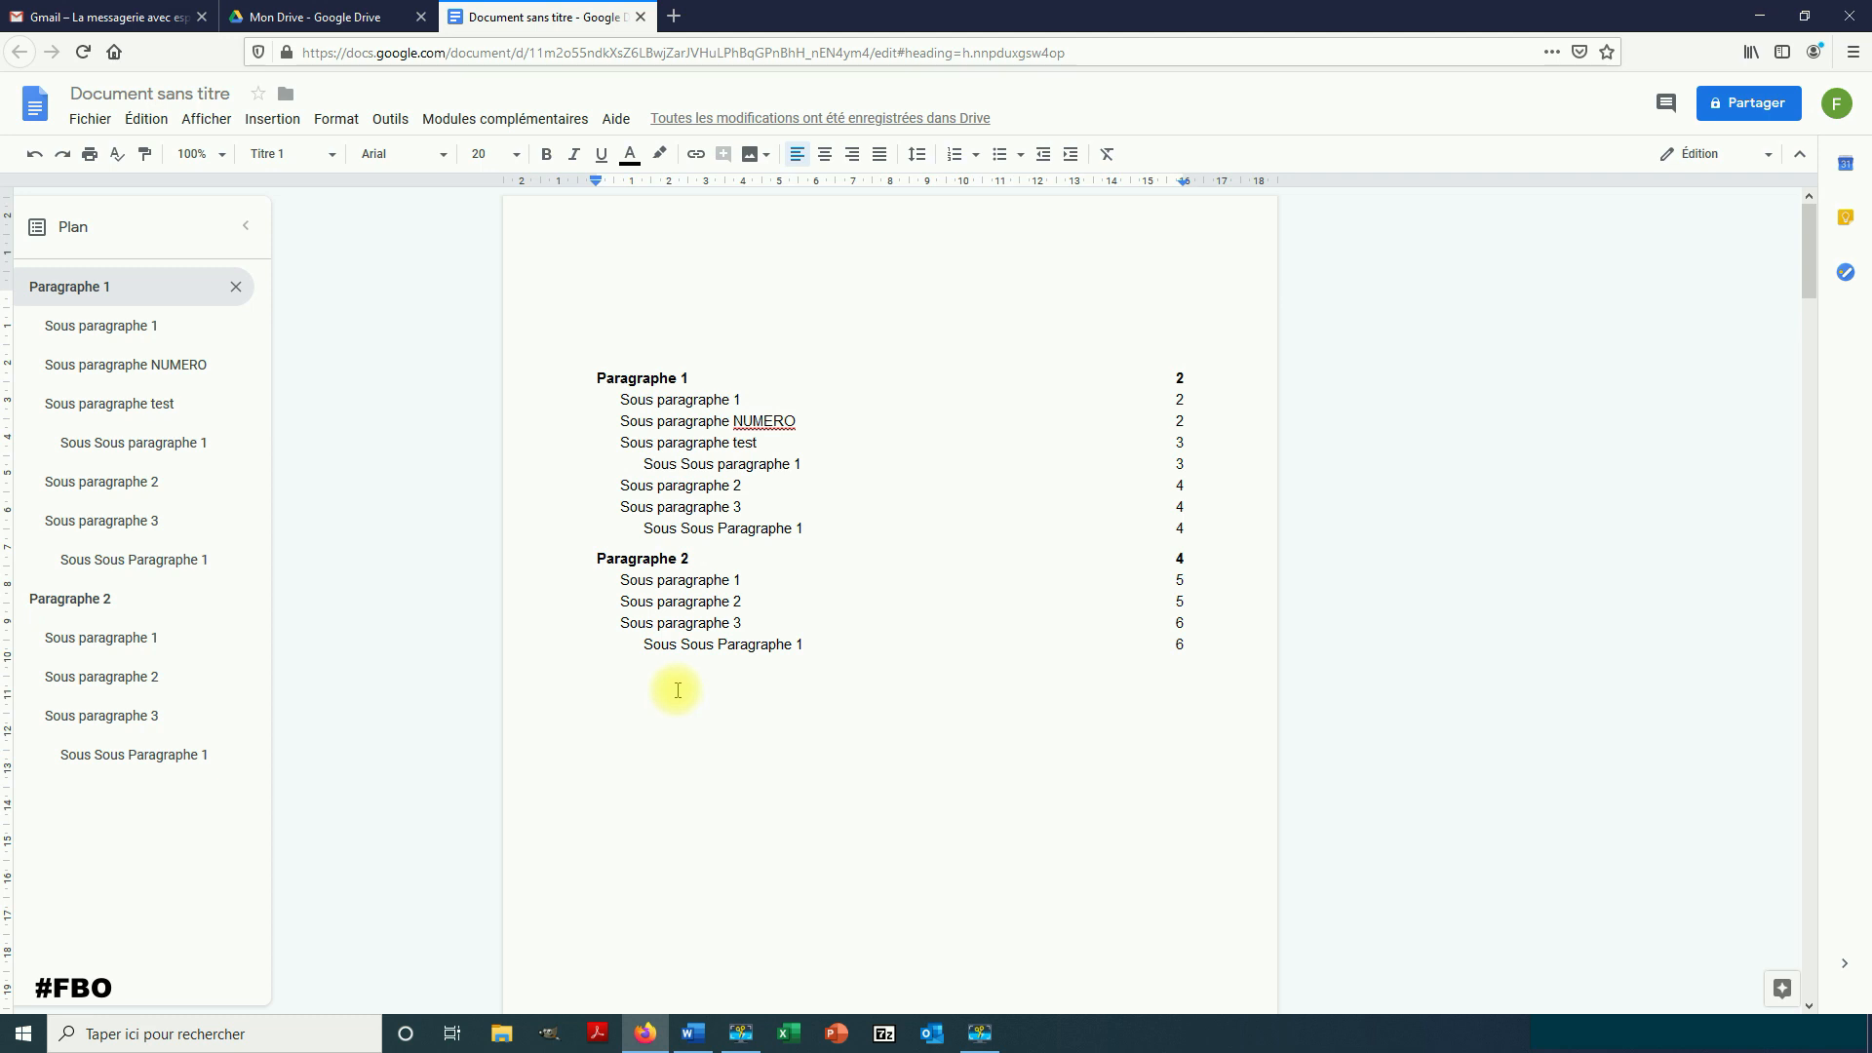